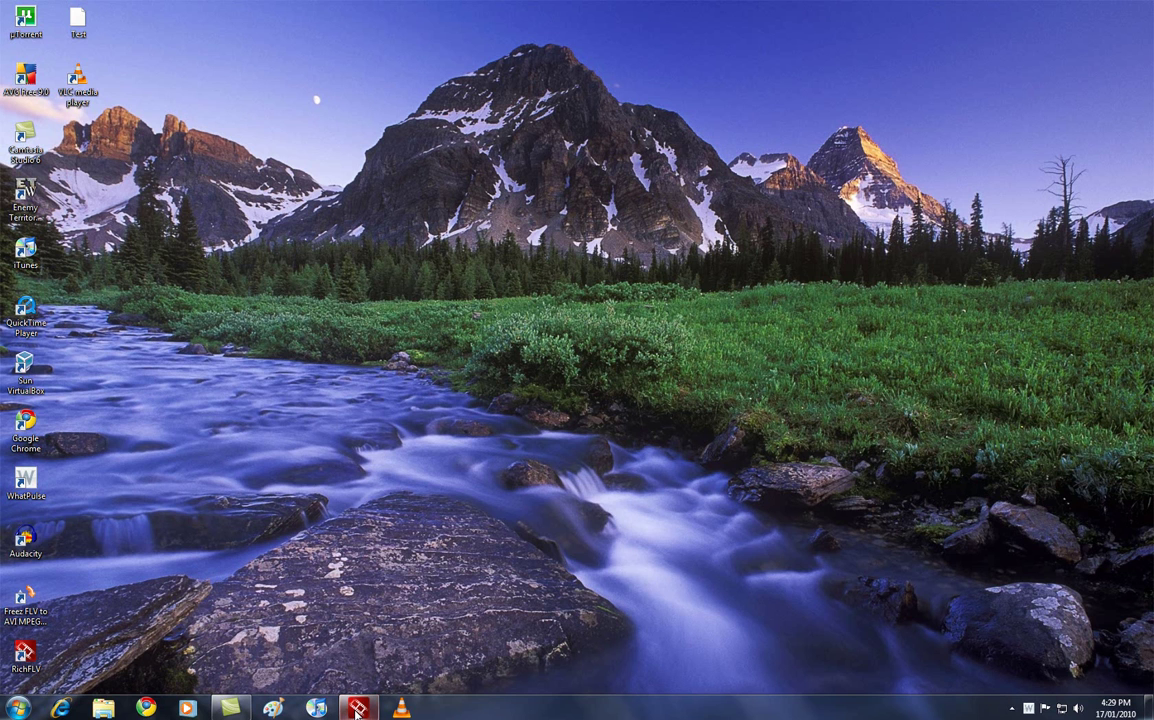
# - Bring the empty RichFLV window to the front and move it toward the screen centre
pyautogui.click(356, 710)
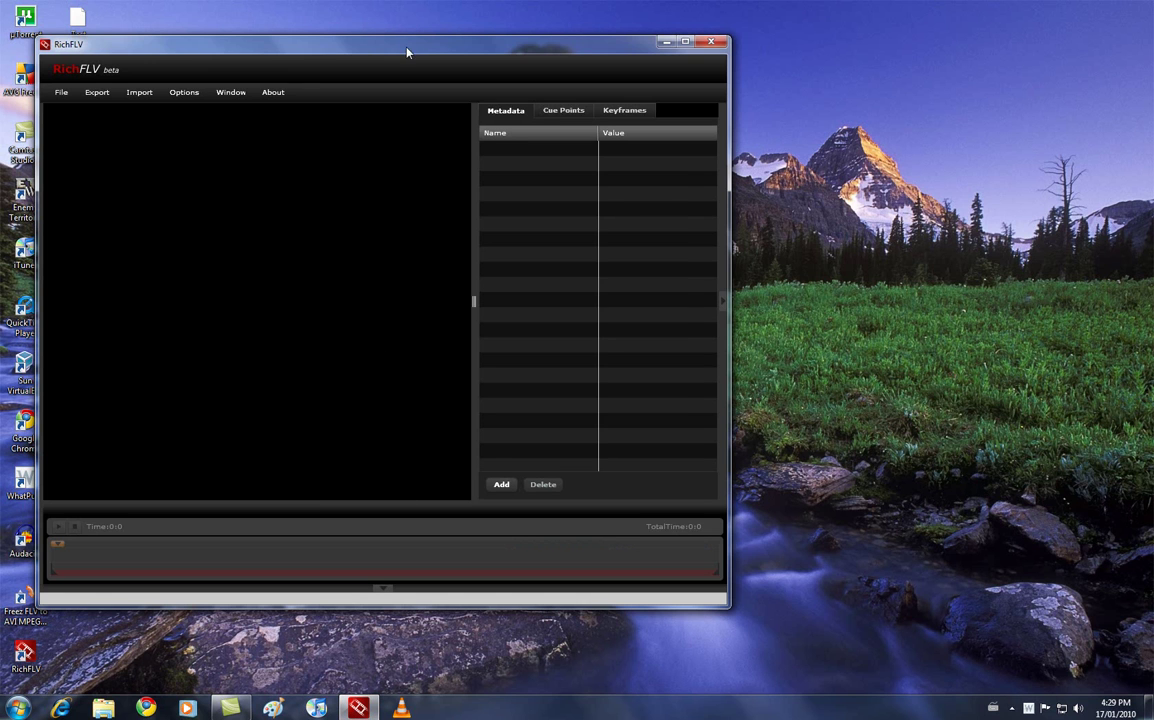
pyautogui.moveTo(407, 52); pyautogui.dragTo(600, 78)
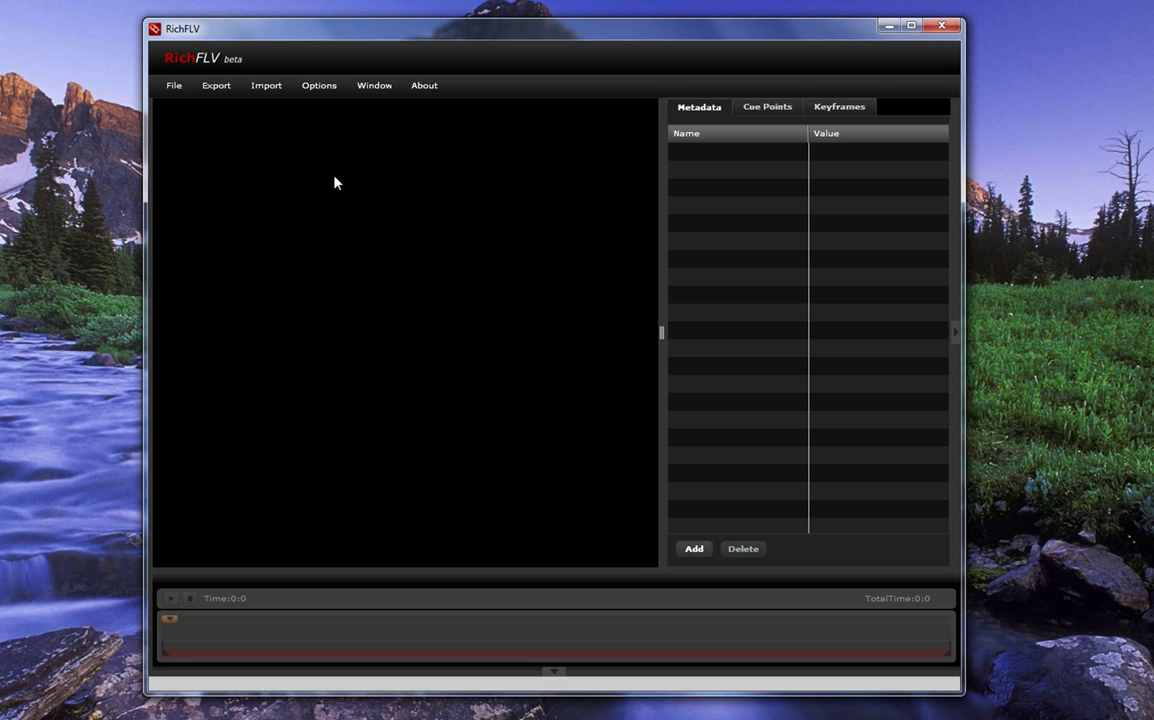
# - Open the Part 2 RAW video from Documents > Videos > LIVE Show in RichFLV
pyautogui.click(175, 86)
pyautogui.click(182, 109)
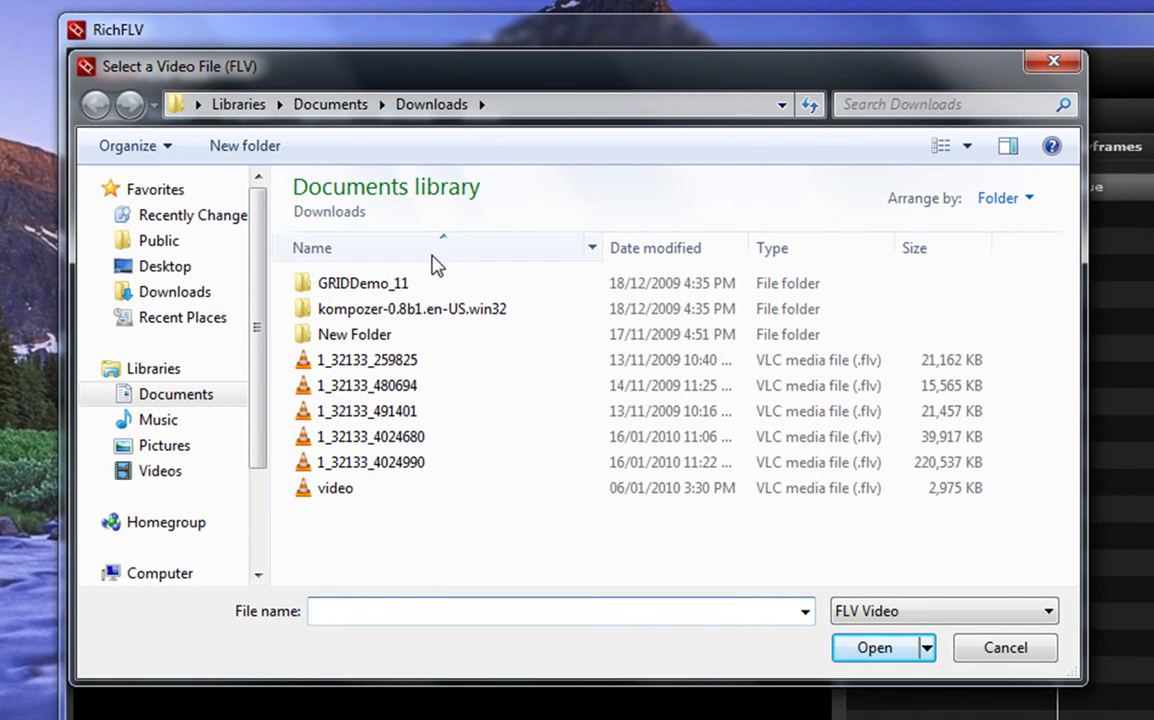
pyautogui.click(330, 104)
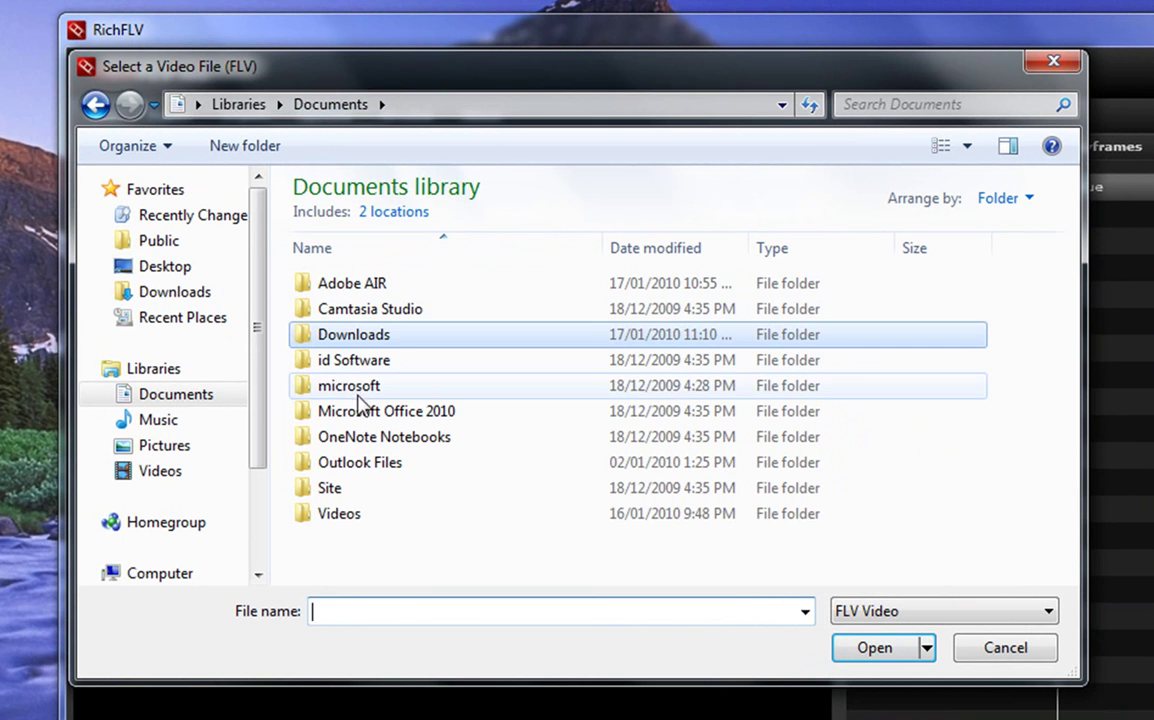
pyautogui.doubleClick(343, 514)
pyautogui.scroll(-1, 440, 500)
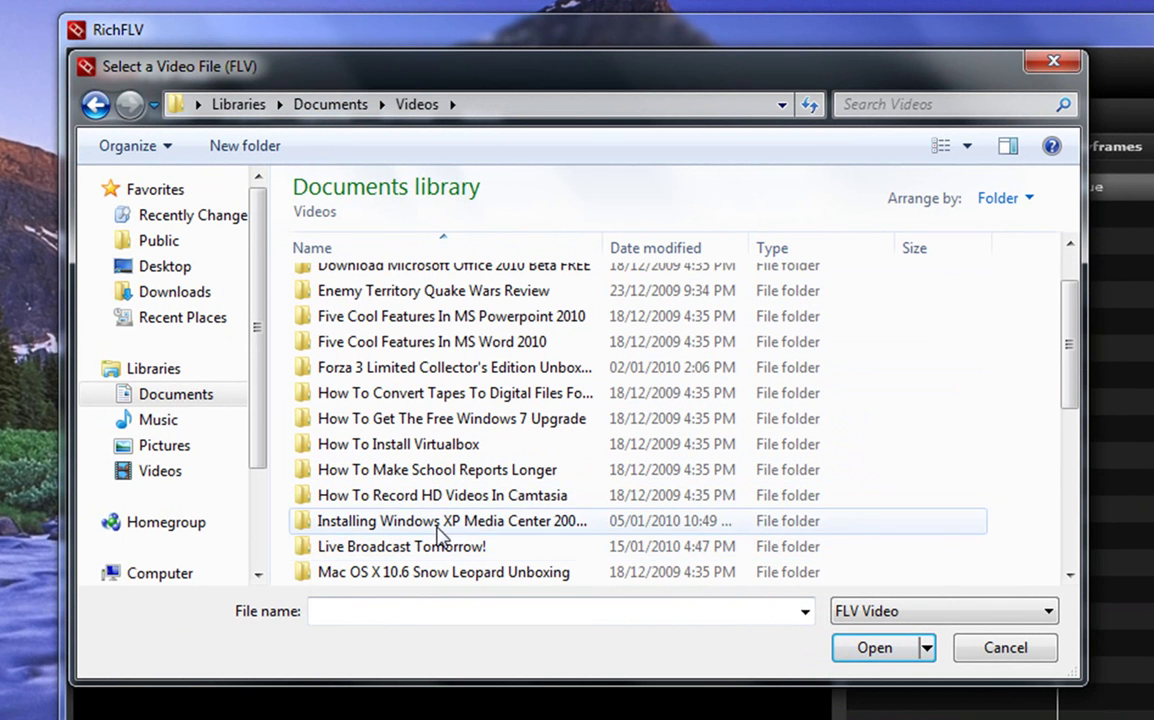
pyautogui.scroll(-4, 437, 530)
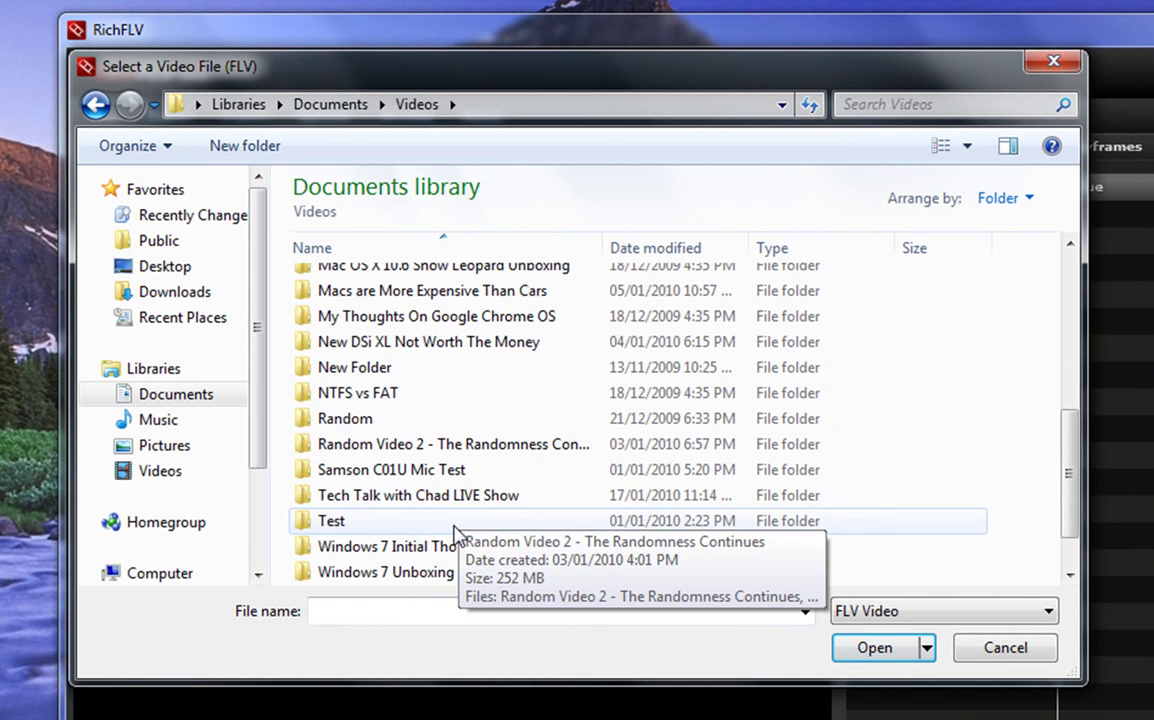
pyautogui.doubleClick(440, 496)
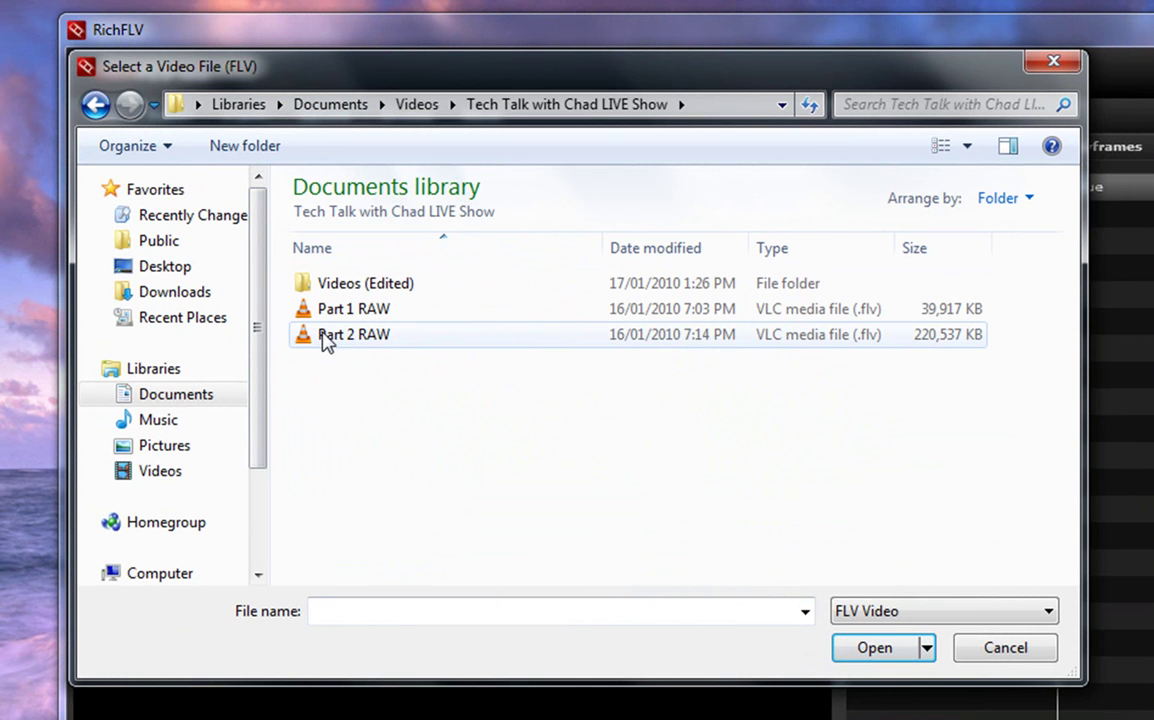
pyautogui.click(346, 342)
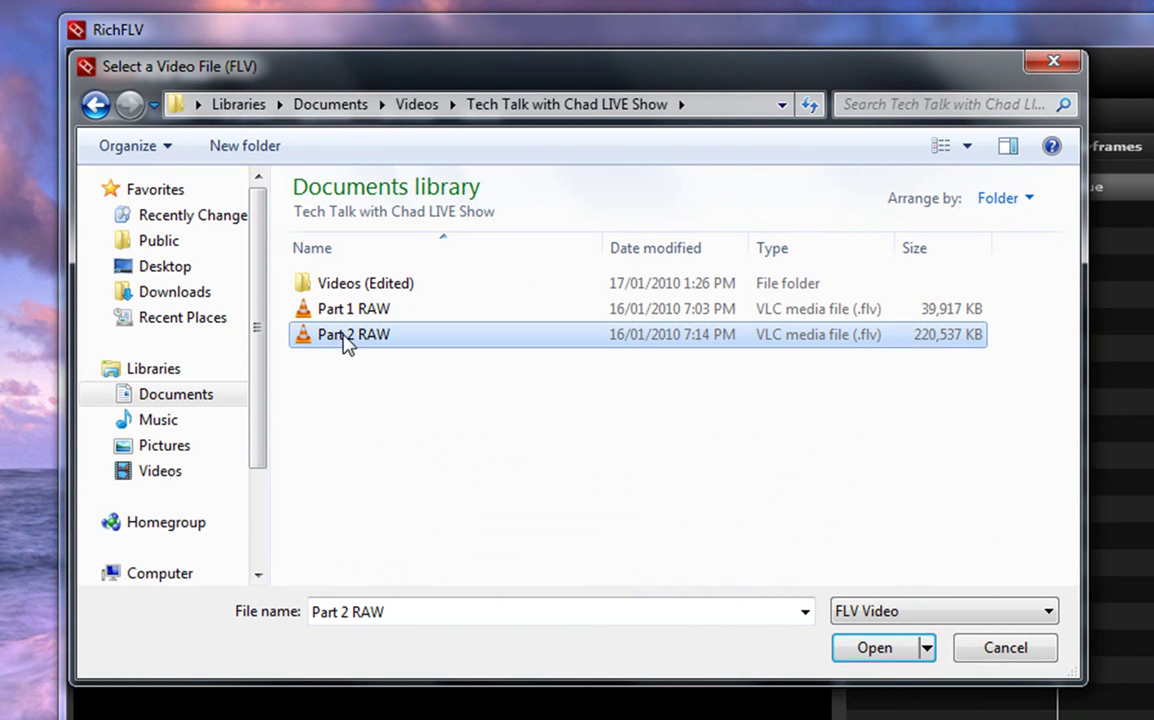
pyautogui.click(875, 655)
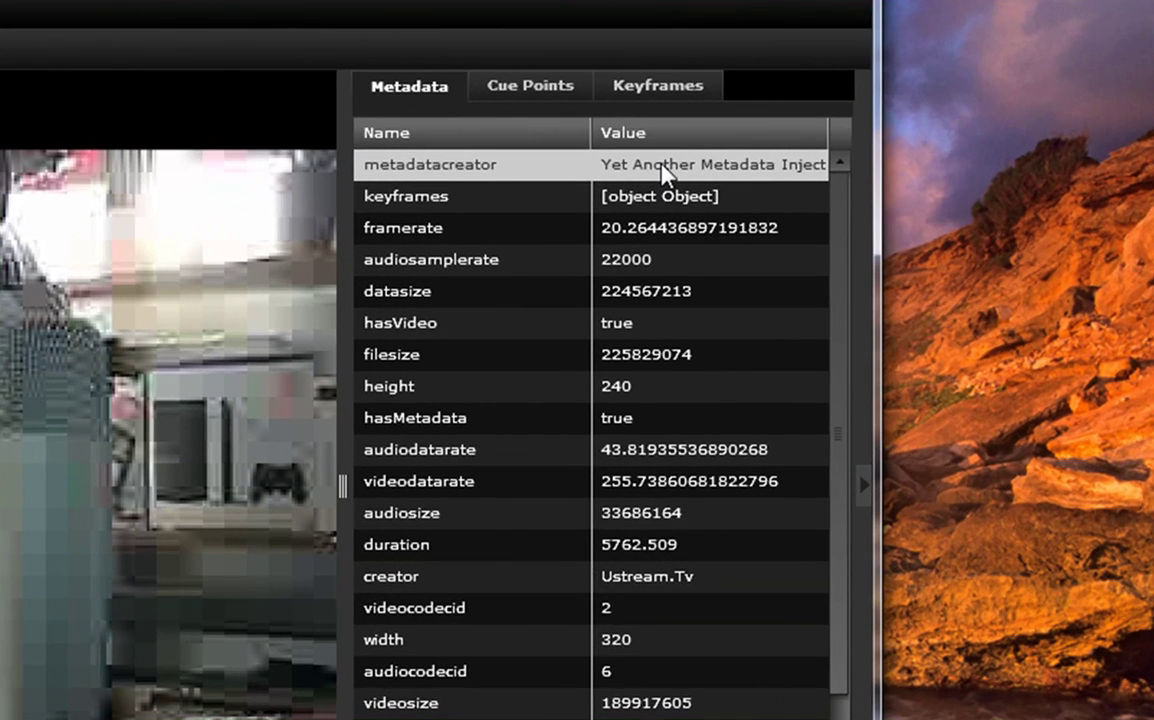
# - Review the metadatacreator, audiosamplerate, datasize, filesize, height and hasMetadata entries
pyautogui.click(582, 168)
pyautogui.click(631, 262)
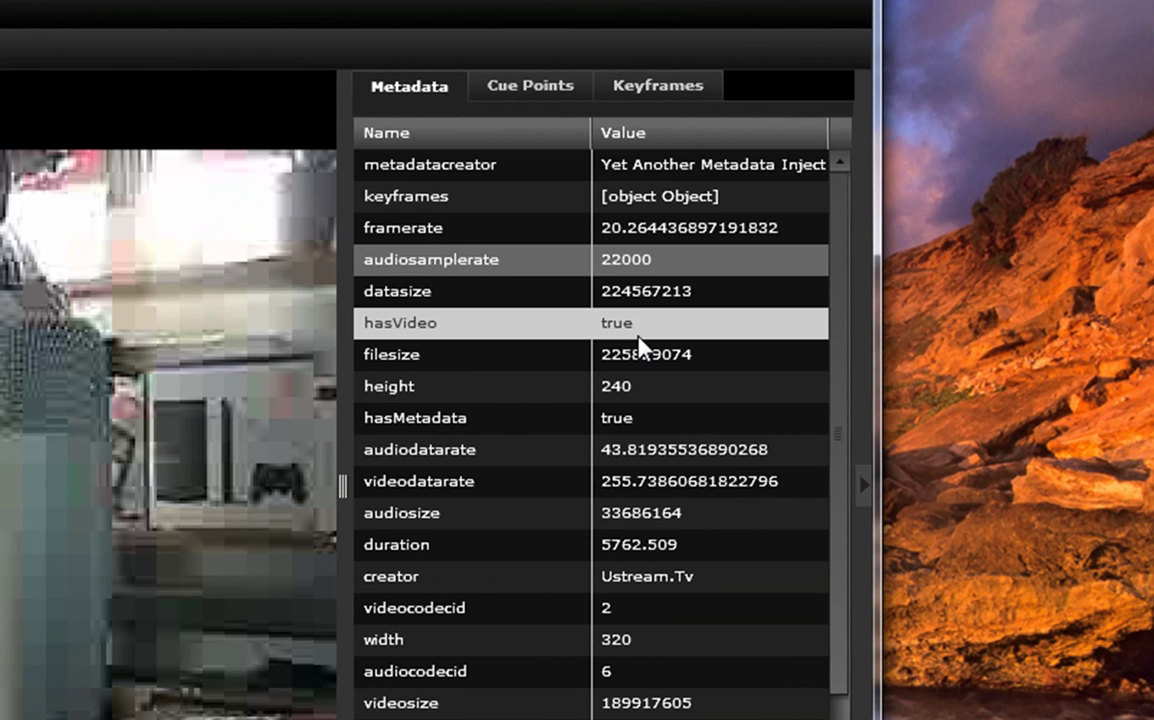
pyautogui.click(645, 291)
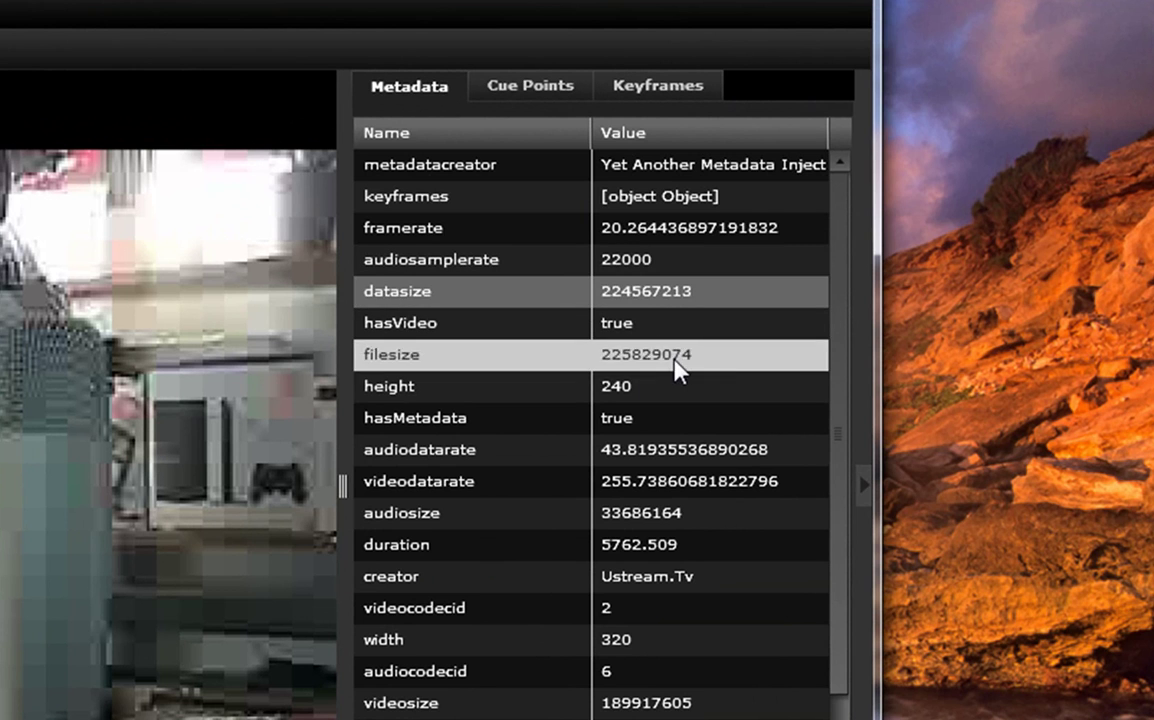
pyautogui.click(676, 362)
pyautogui.click(668, 392)
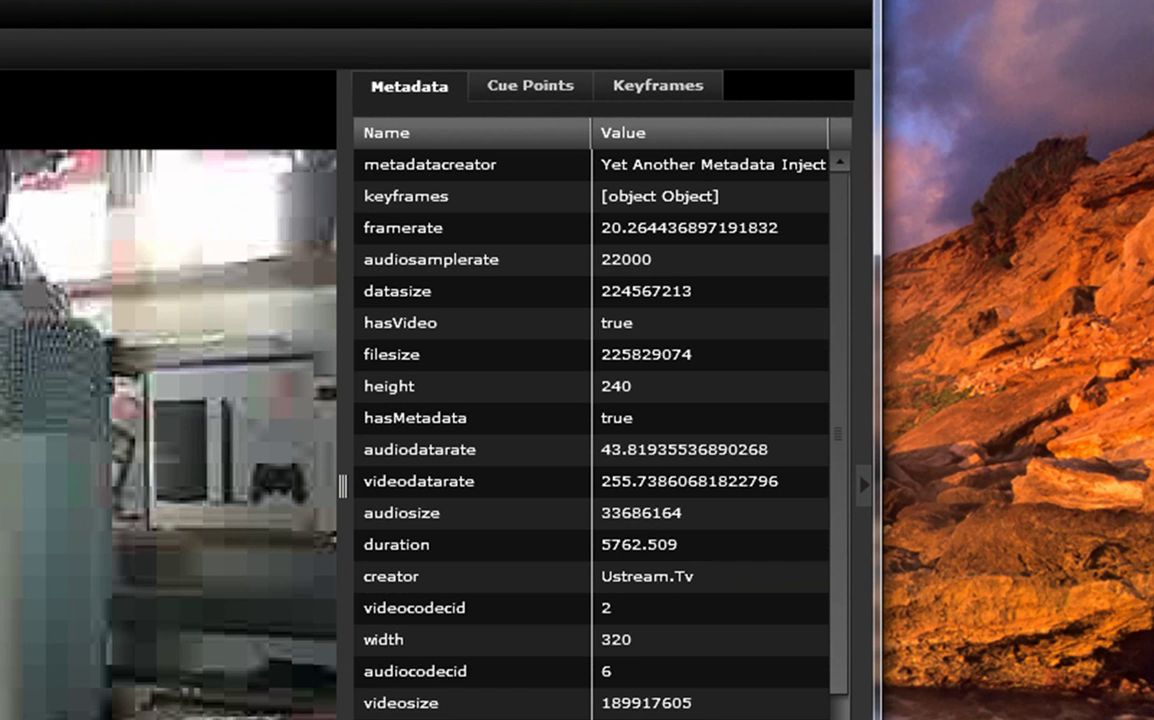
pyautogui.click(470, 418)
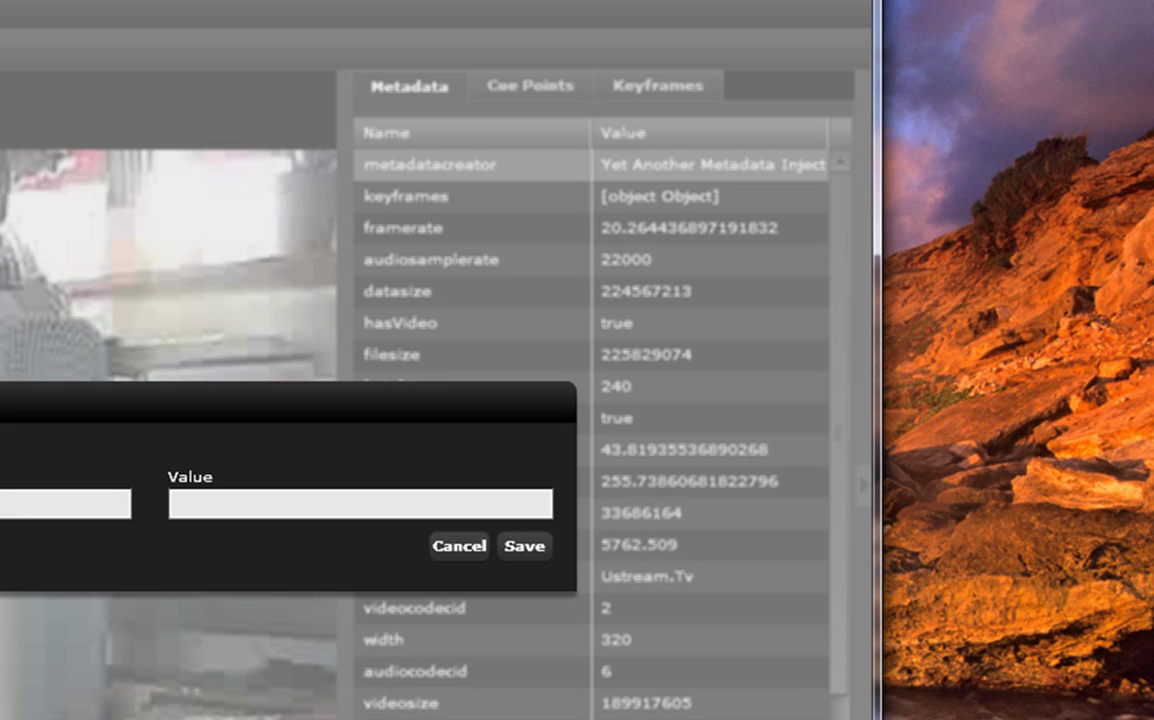
# - Cancel the new-metadata dialog unchanged and view the empty Cue Points lists
pyautogui.click(474, 548)
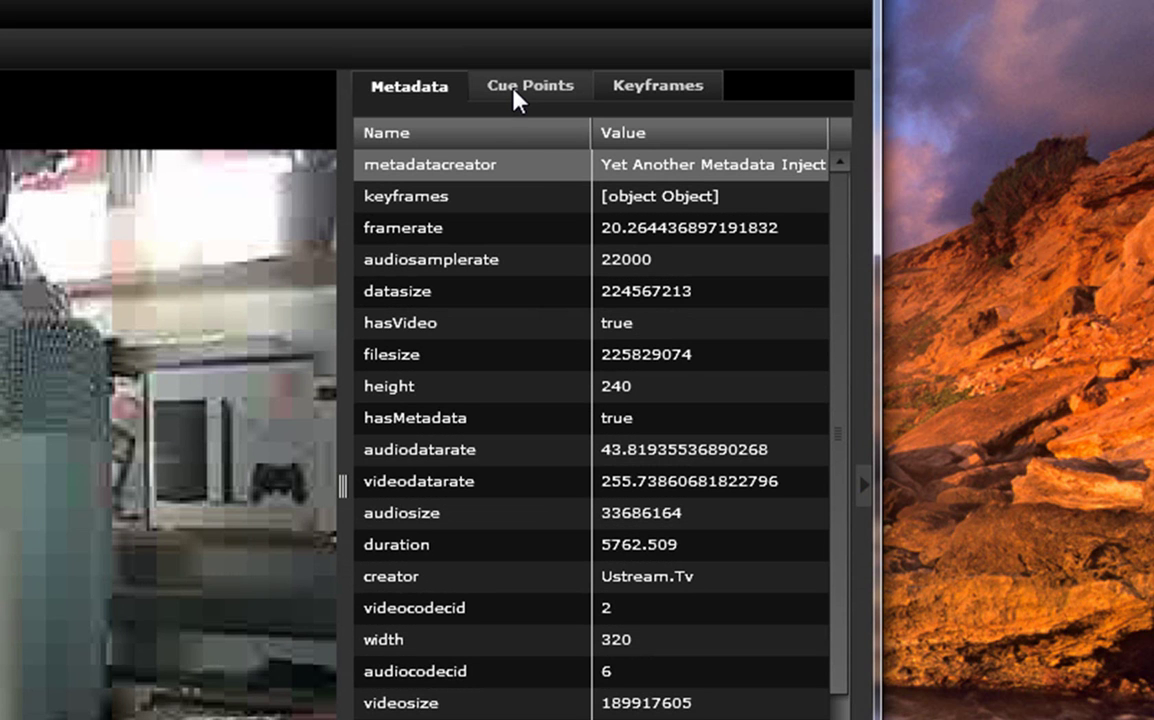
pyautogui.click(516, 90)
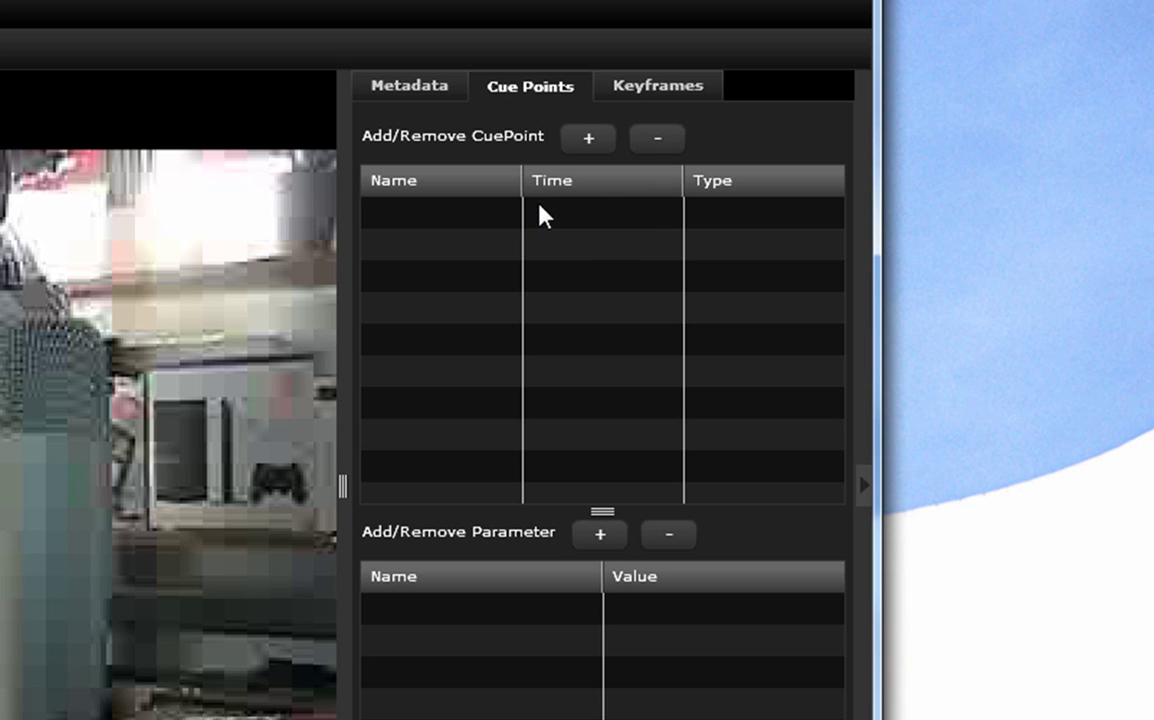
# - Show the Keyframes tab and scroll through its timestamp and file position table
pyautogui.click(672, 98)
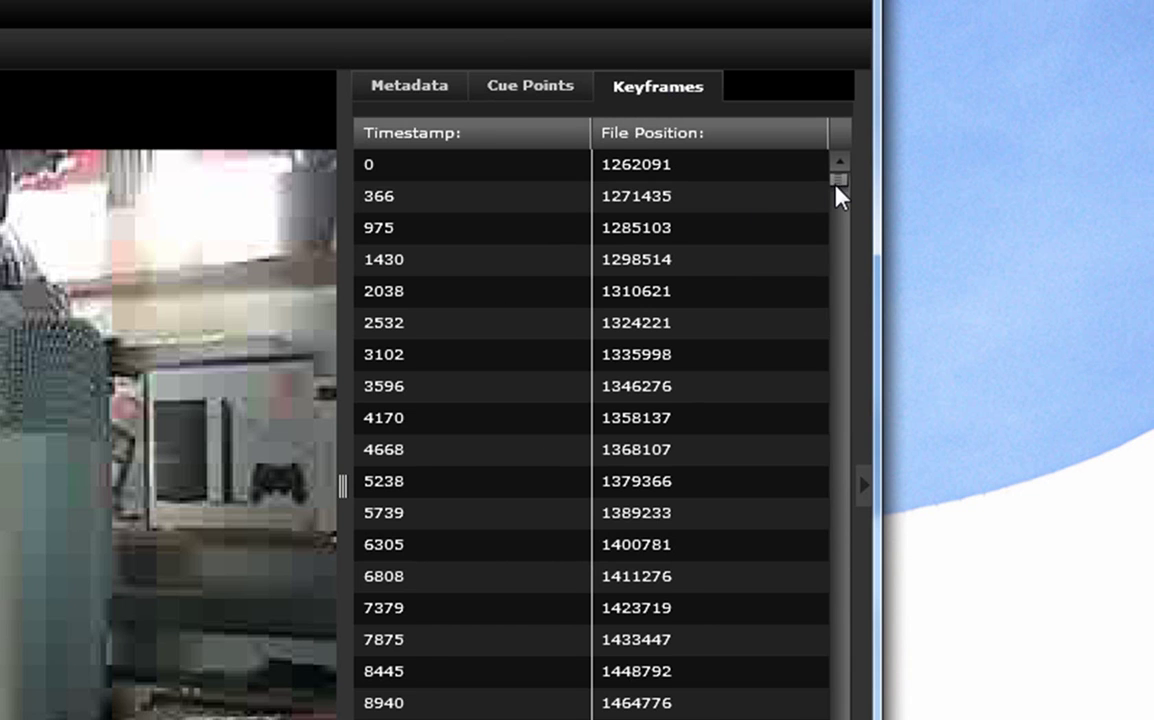
pyautogui.moveTo(838, 188); pyautogui.dragTo(834, 677)
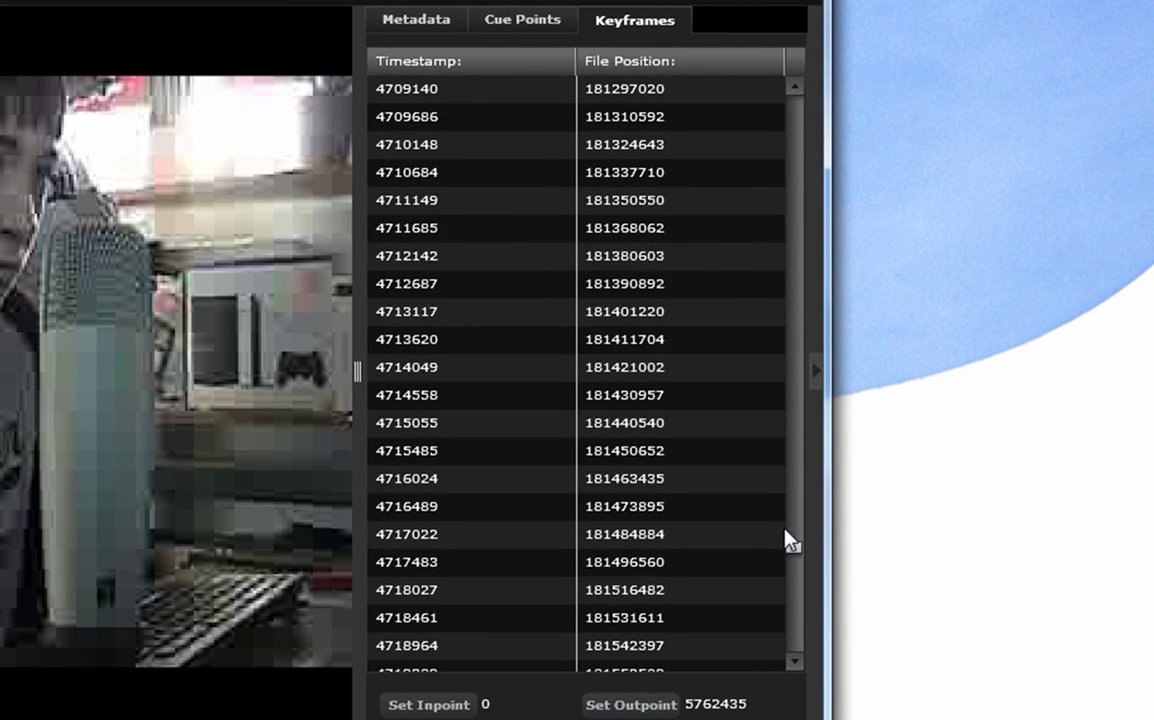
pyautogui.moveTo(786, 534); pyautogui.dragTo(809, 101)
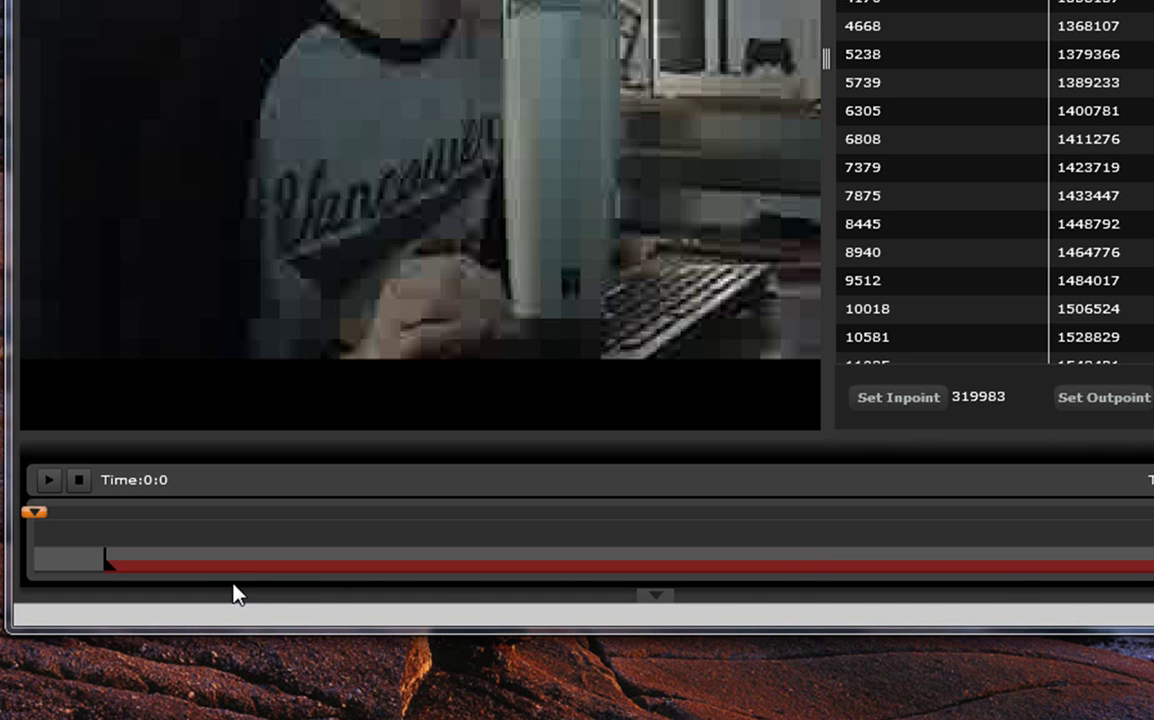
# - Drag the clip's end marker left so only a short stretch after the 319983 in-point remains
pyautogui.moveTo(237, 568); pyautogui.dragTo(144, 568)
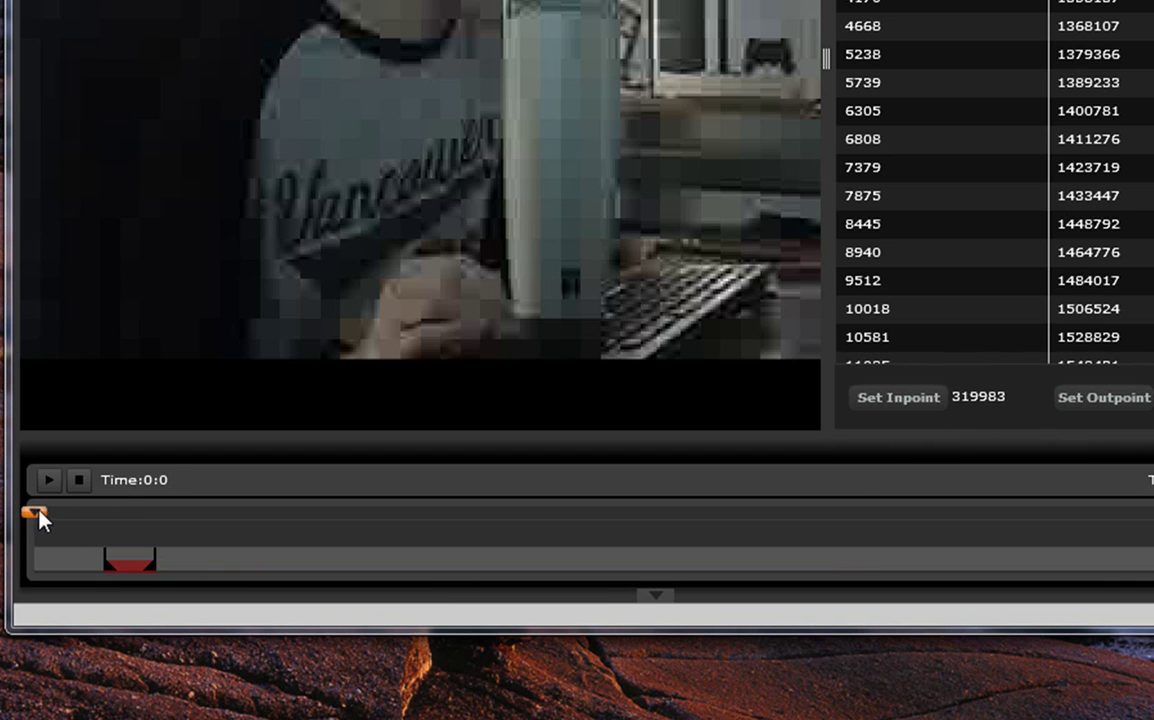
# - Preview the marked section and pause at about 5:28 for the 562622 out-point
pyautogui.moveTo(95, 516); pyautogui.dragTo(103, 515)
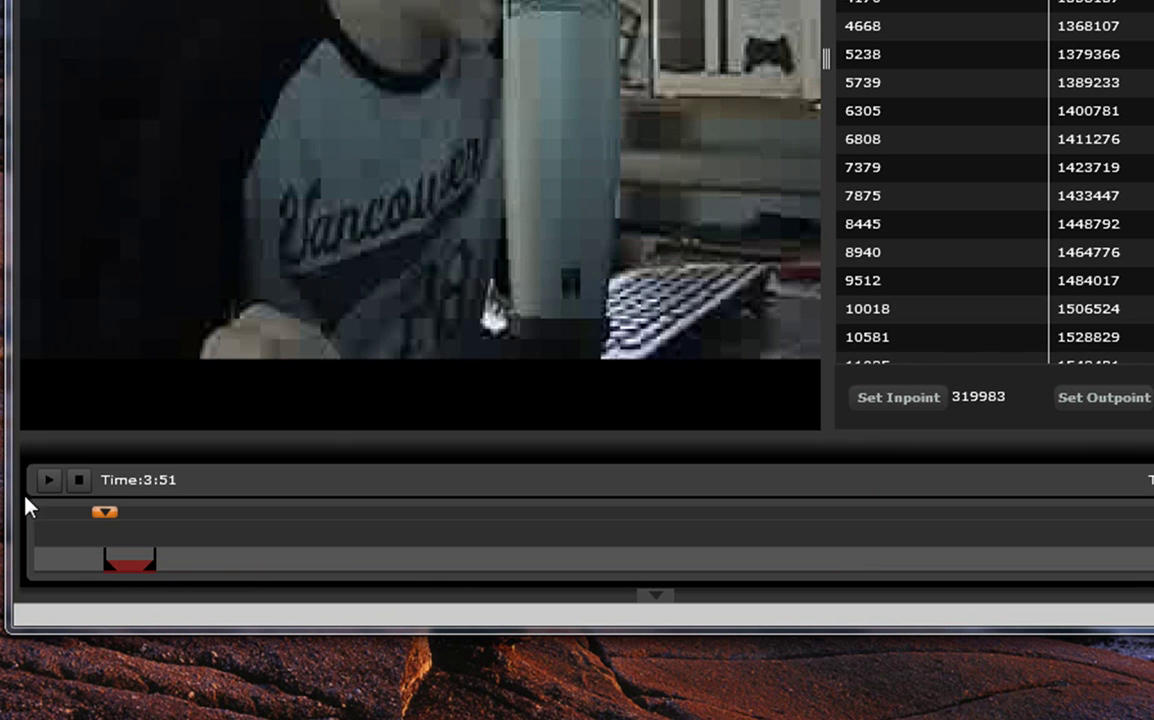
pyautogui.click(48, 480)
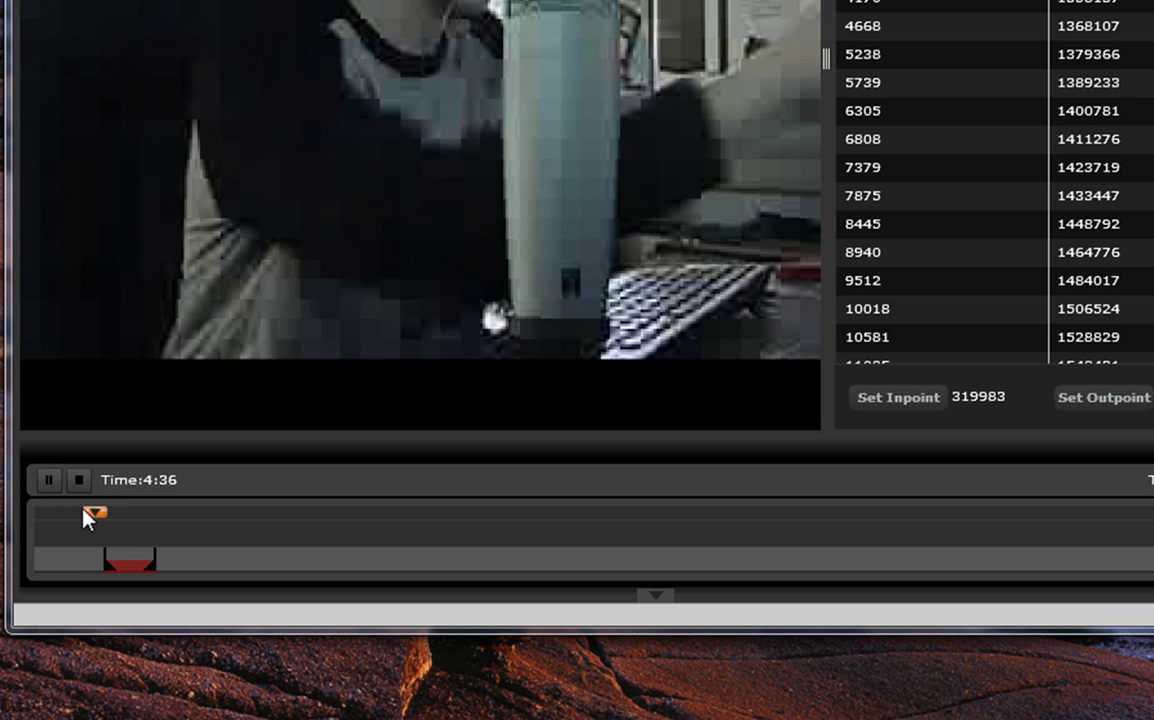
pyautogui.moveTo(95, 513); pyautogui.dragTo(105, 513)
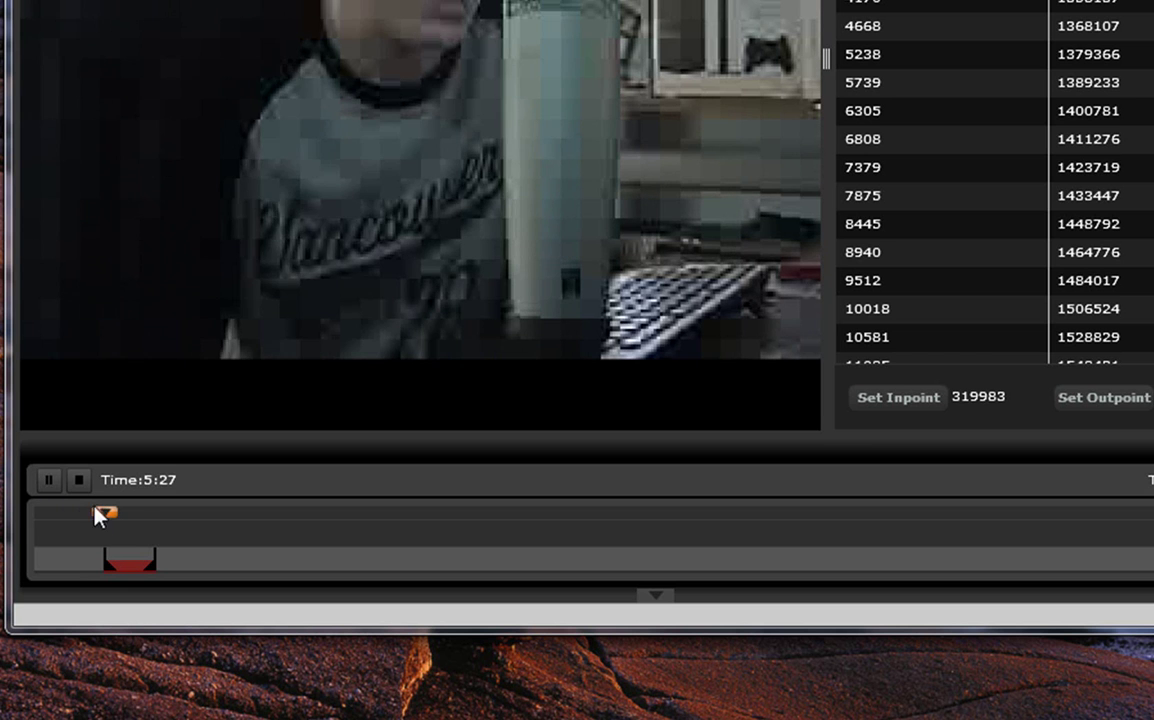
pyautogui.click(55, 487)
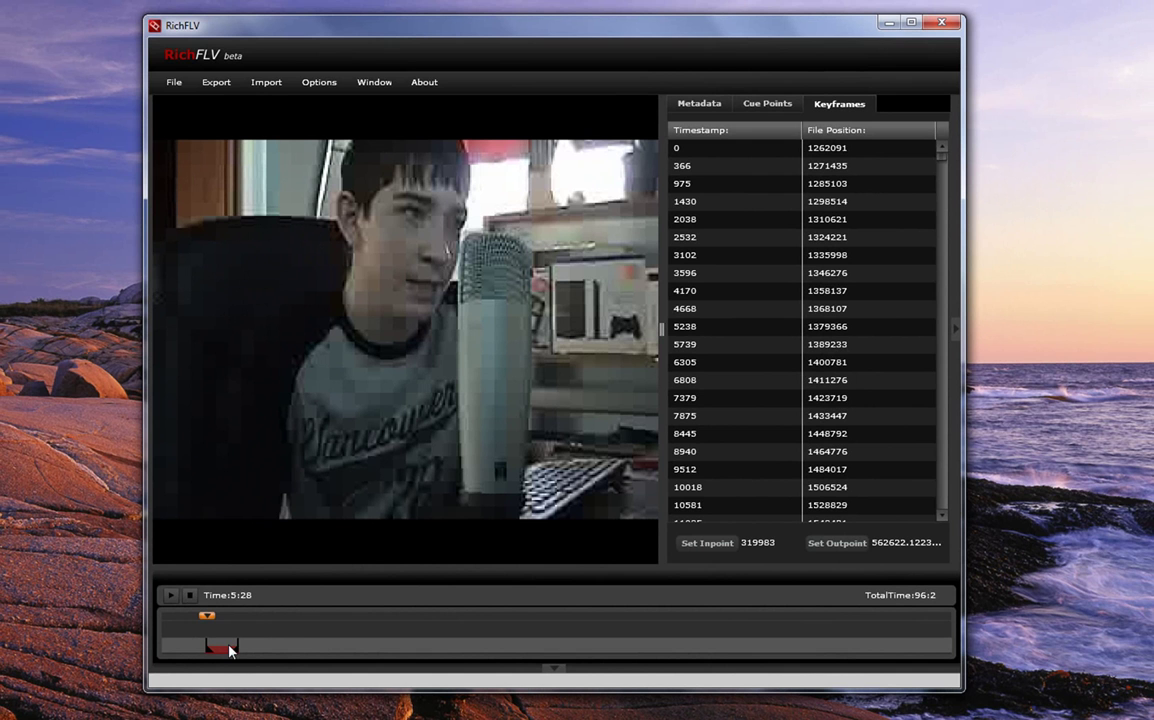
# - Save the trimmed clip to the Desktop as 'Test', replacing the existing file
pyautogui.click(168, 82)
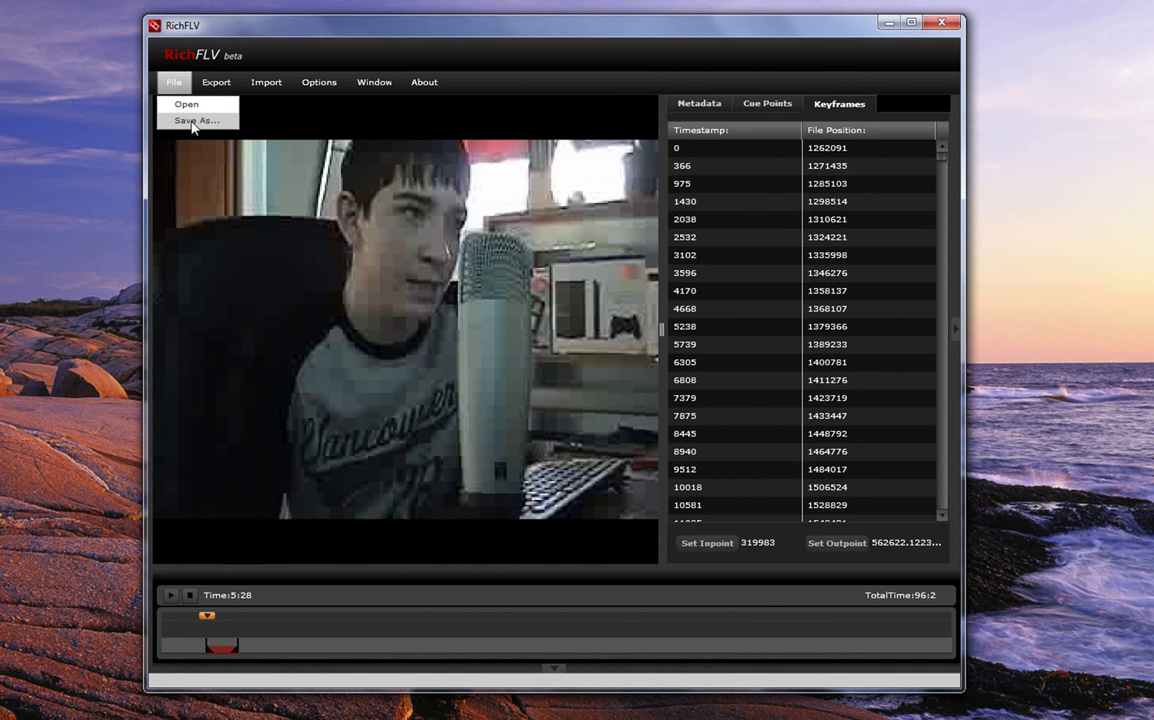
pyautogui.click(200, 117)
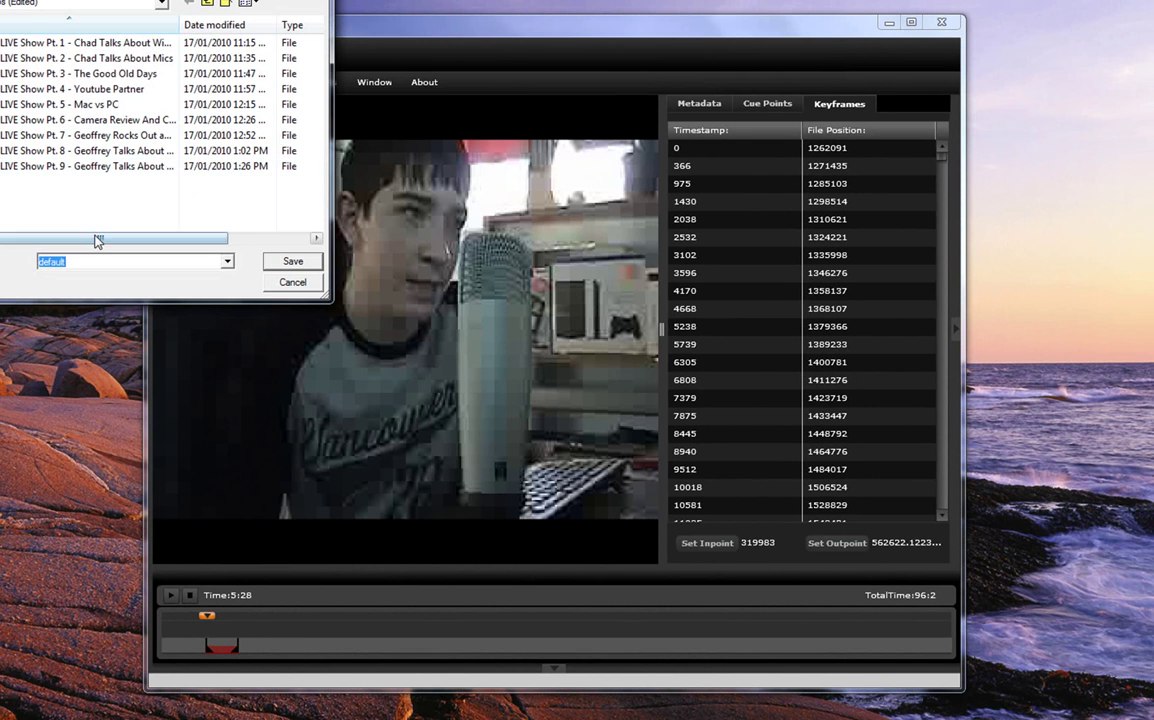
pyautogui.click(207, 3)
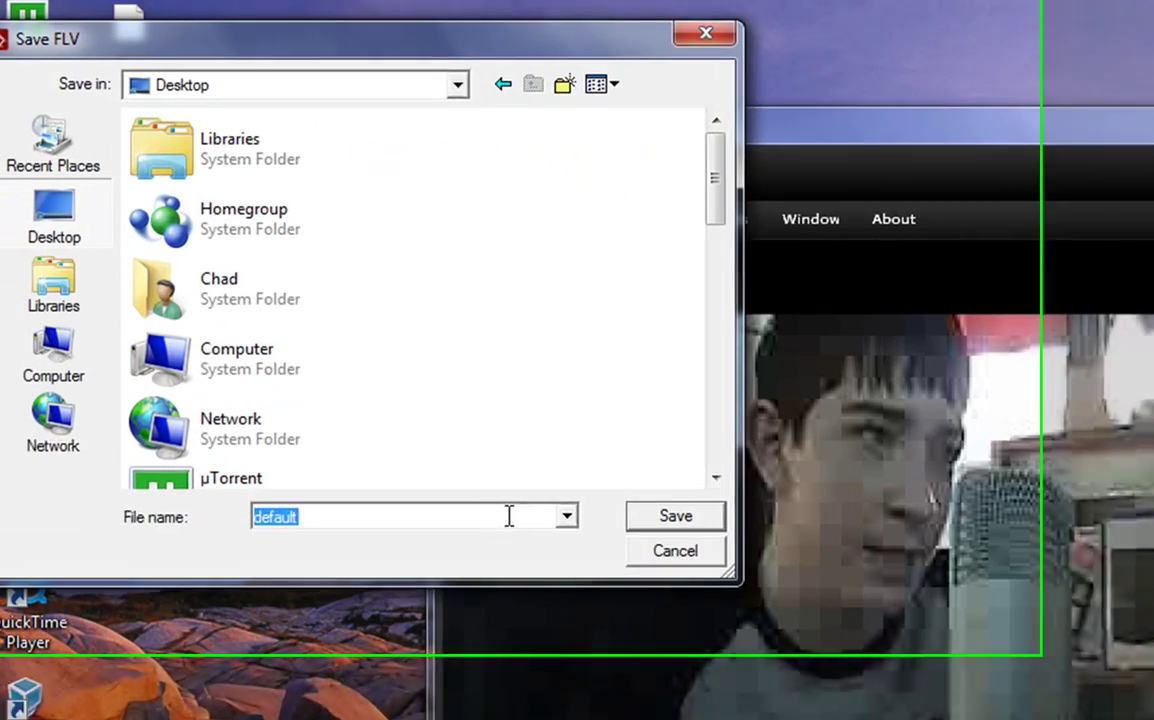
pyautogui.write('Test')
pyautogui.click(775, 568)
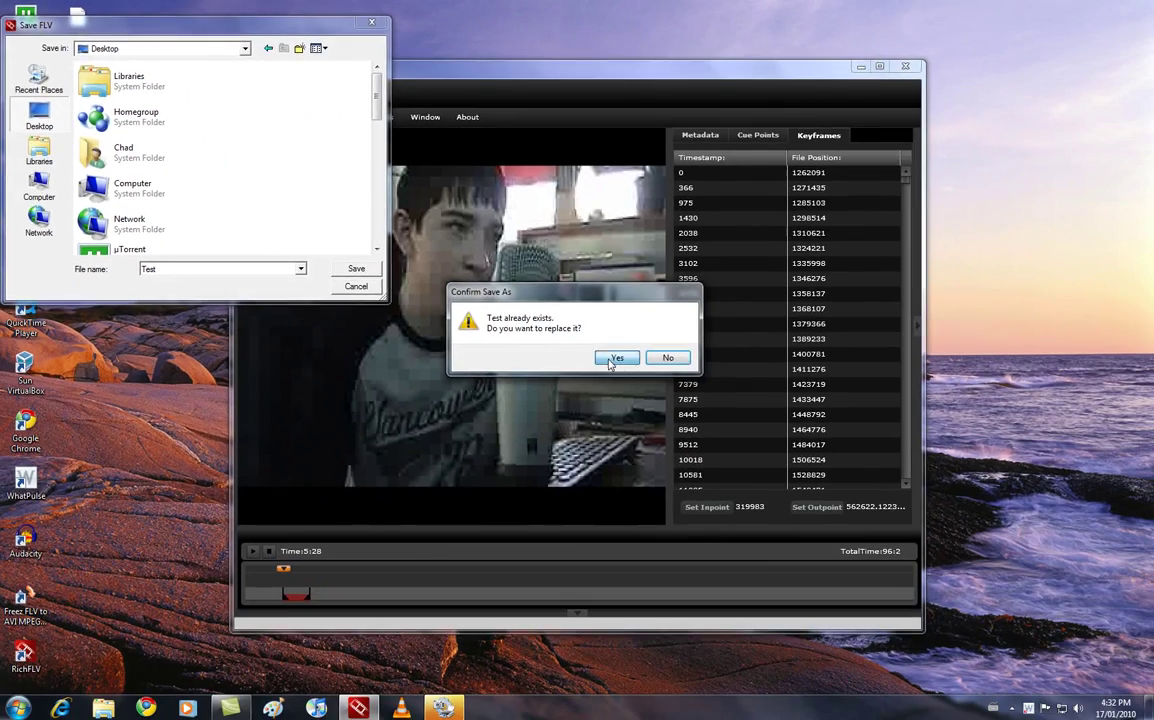
pyautogui.click(612, 359)
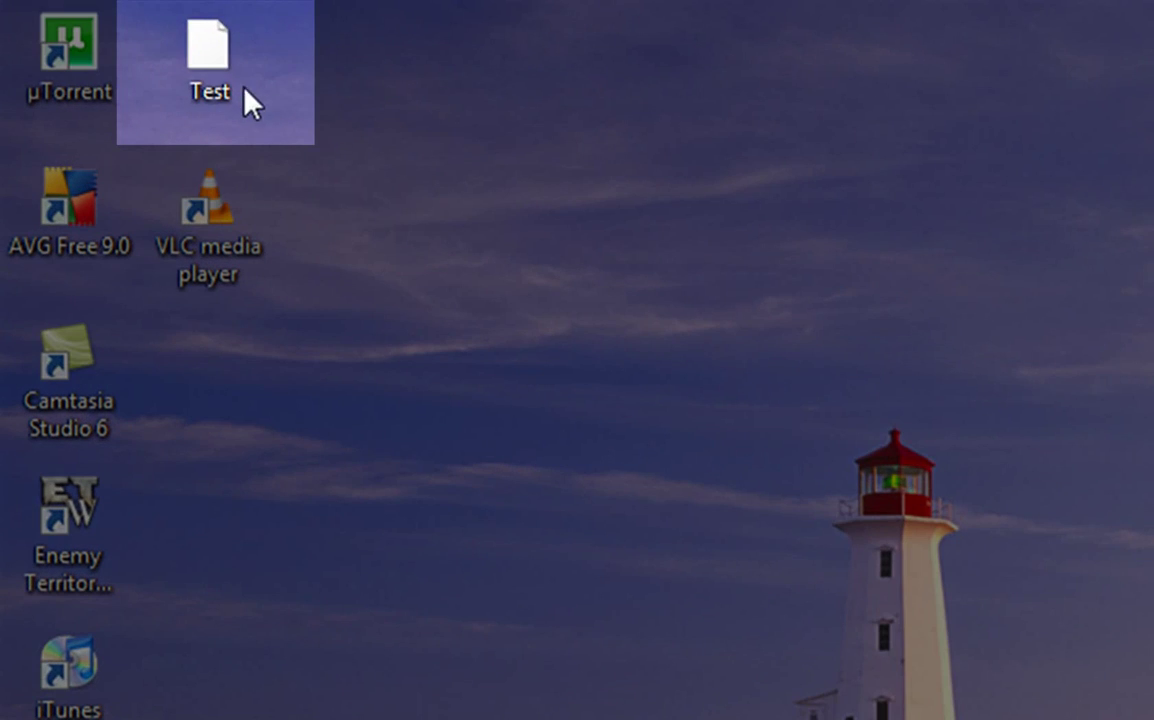
# - Move the Test file icon onto the open middle of the desktop
pyautogui.moveTo(211, 72); pyautogui.dragTo(1153, 704)
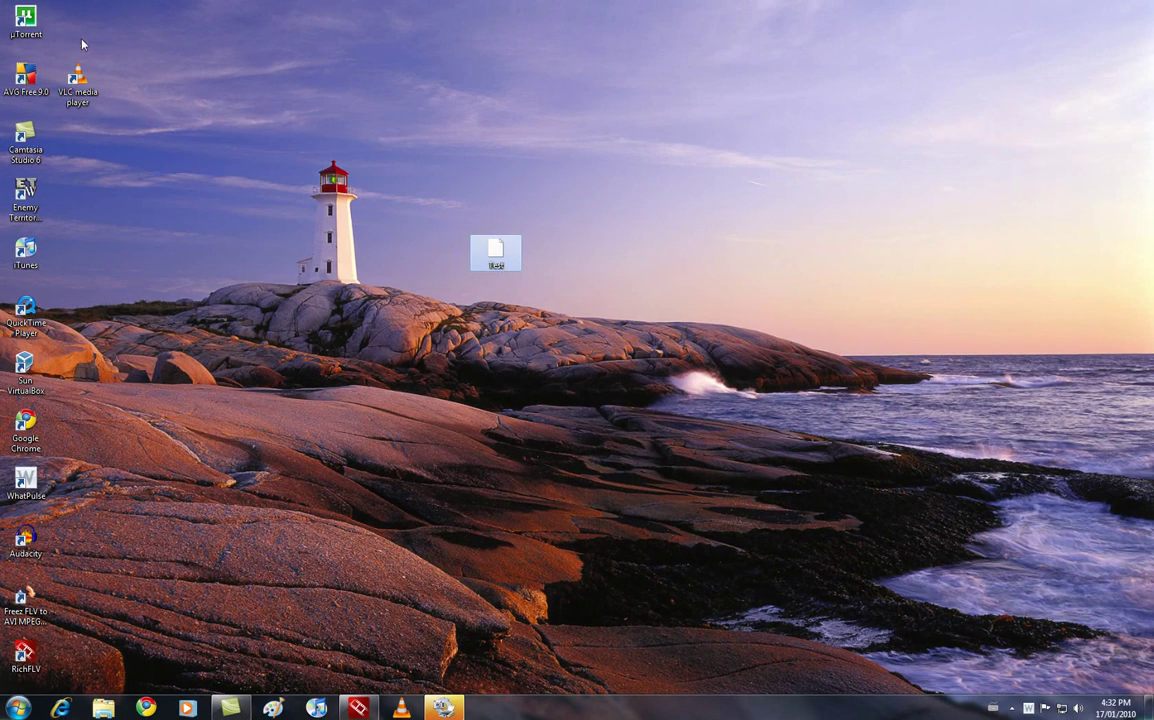
# - Launch VLC and open the Test file, showing All Files in the browser
pyautogui.doubleClick(78, 84)
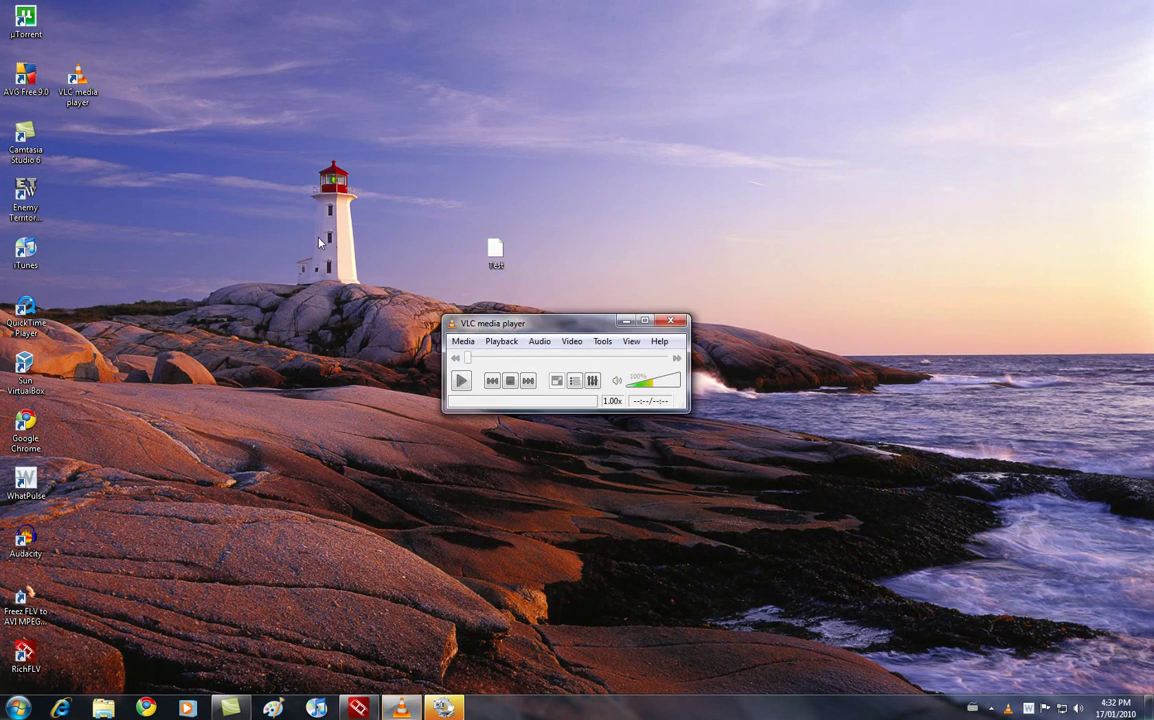
pyautogui.click(463, 341)
pyautogui.click(488, 358)
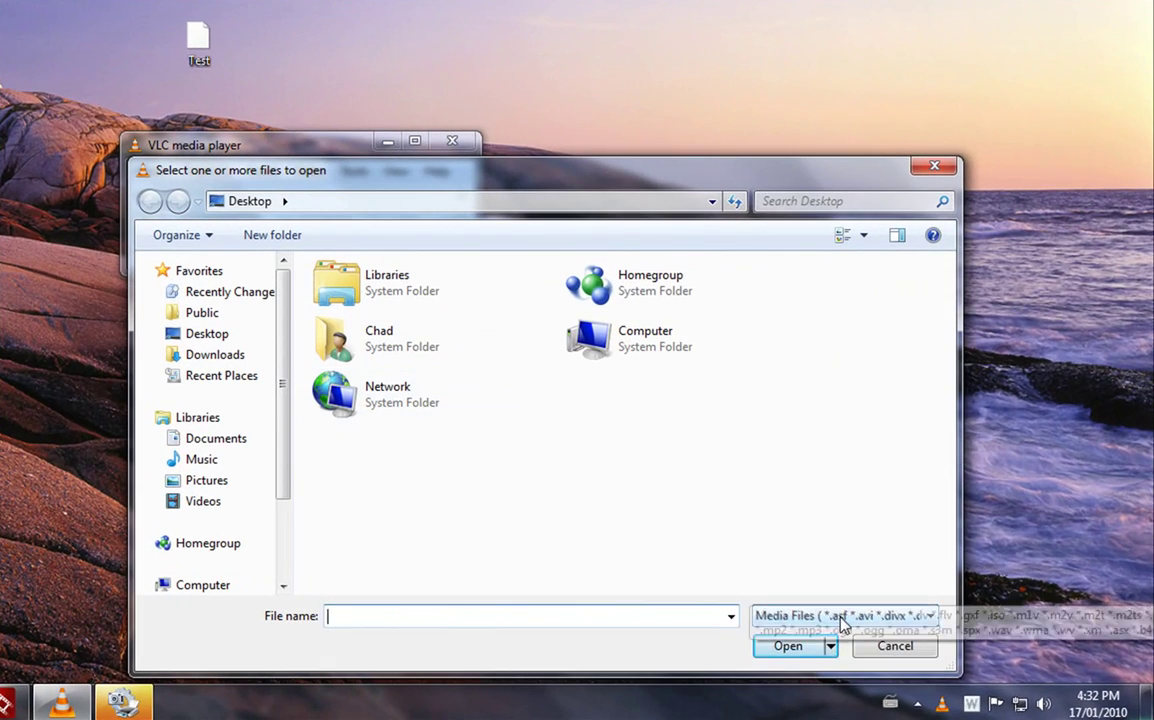
pyautogui.click(843, 625)
pyautogui.click(790, 695)
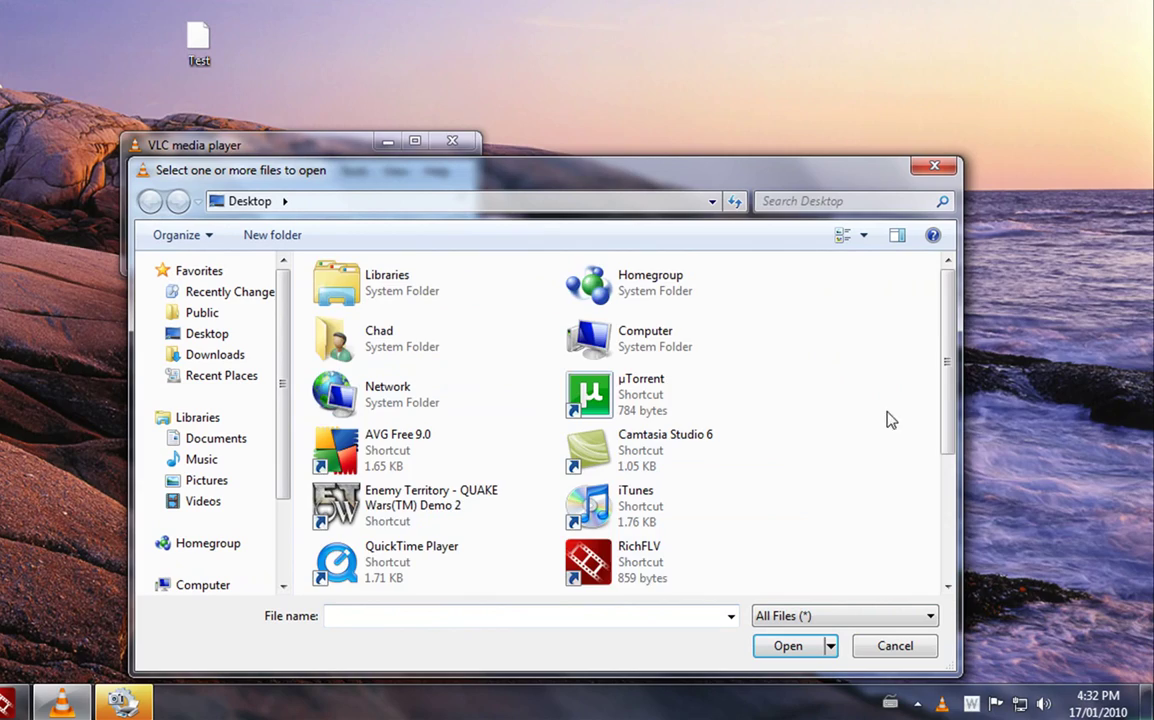
pyautogui.moveTo(945, 322); pyautogui.dragTo(920, 451)
pyautogui.click(615, 537)
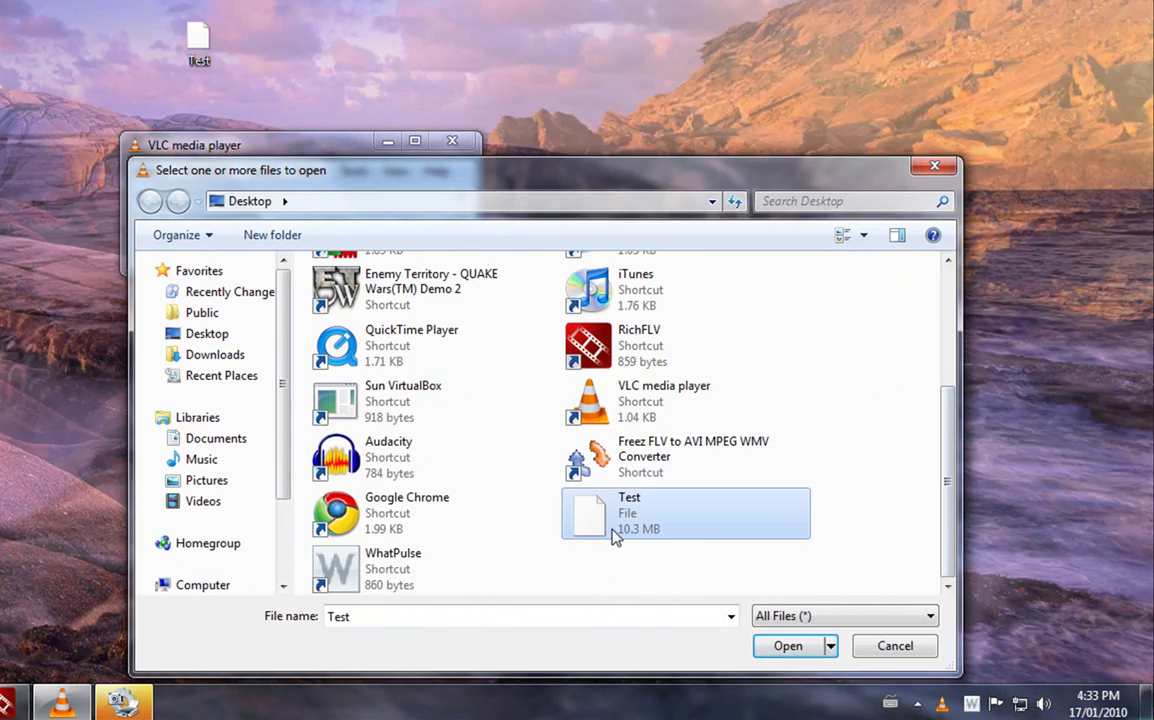
pyautogui.click(782, 647)
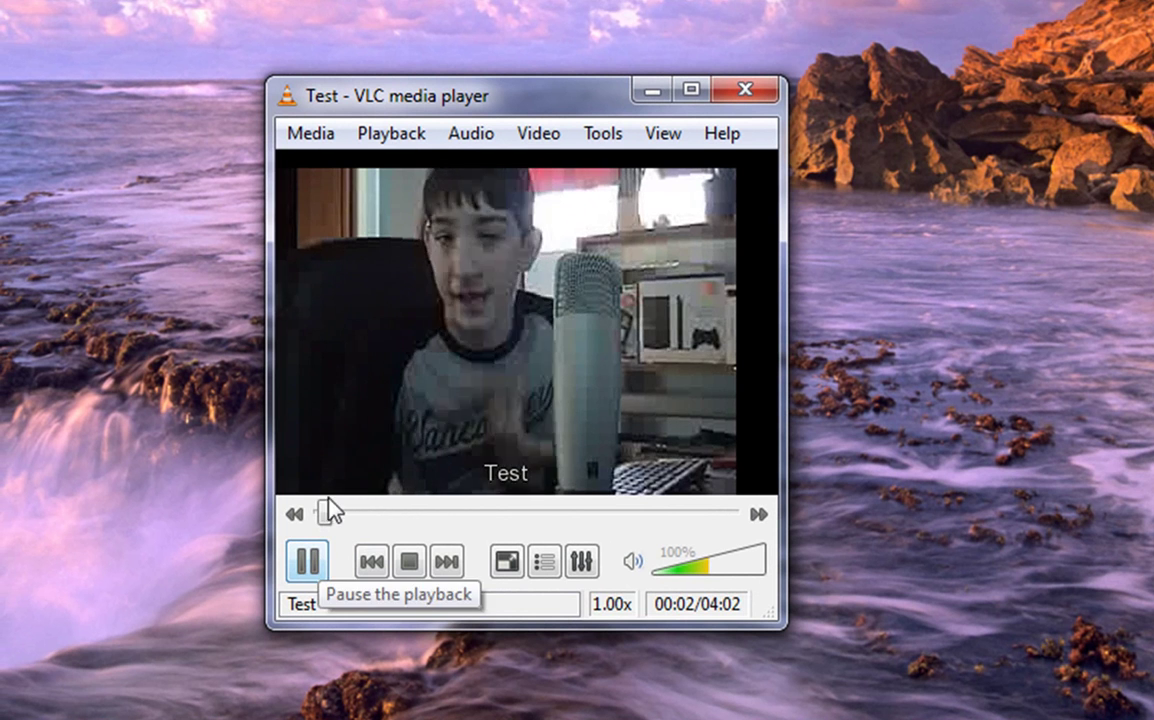
# - Skip about three quarters into the 4:02 clip, pause, and close VLC
pyautogui.moveTo(329, 512); pyautogui.dragTo(755, 515)
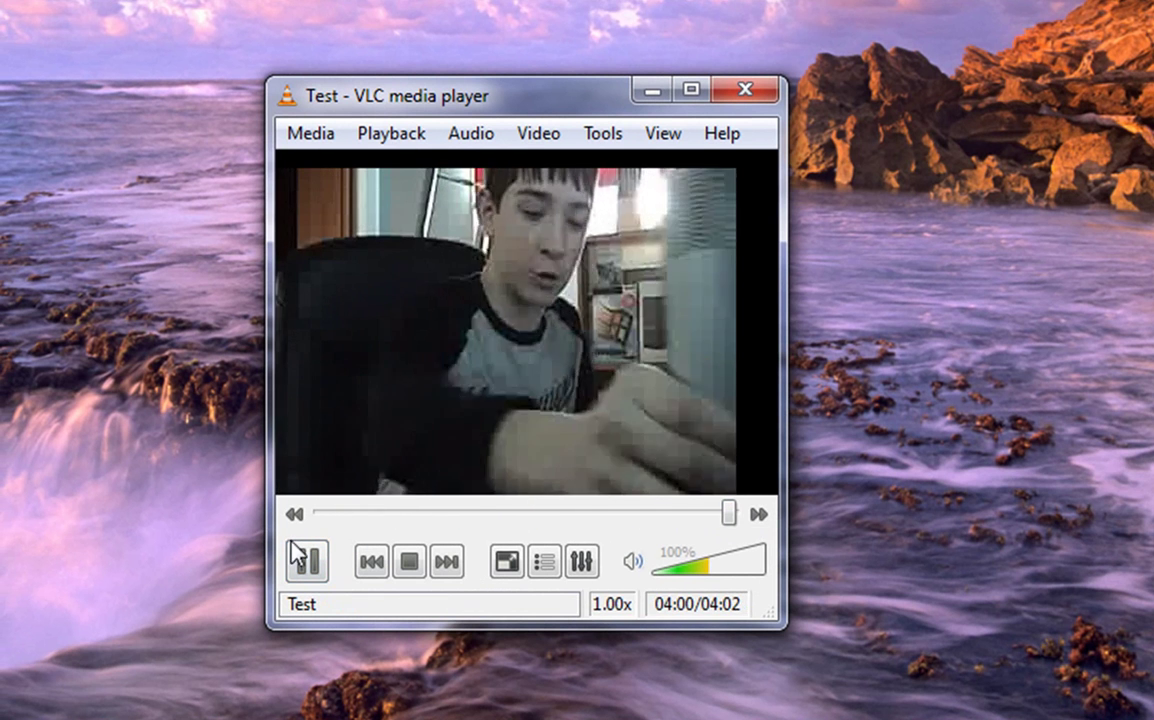
pyautogui.click(312, 560)
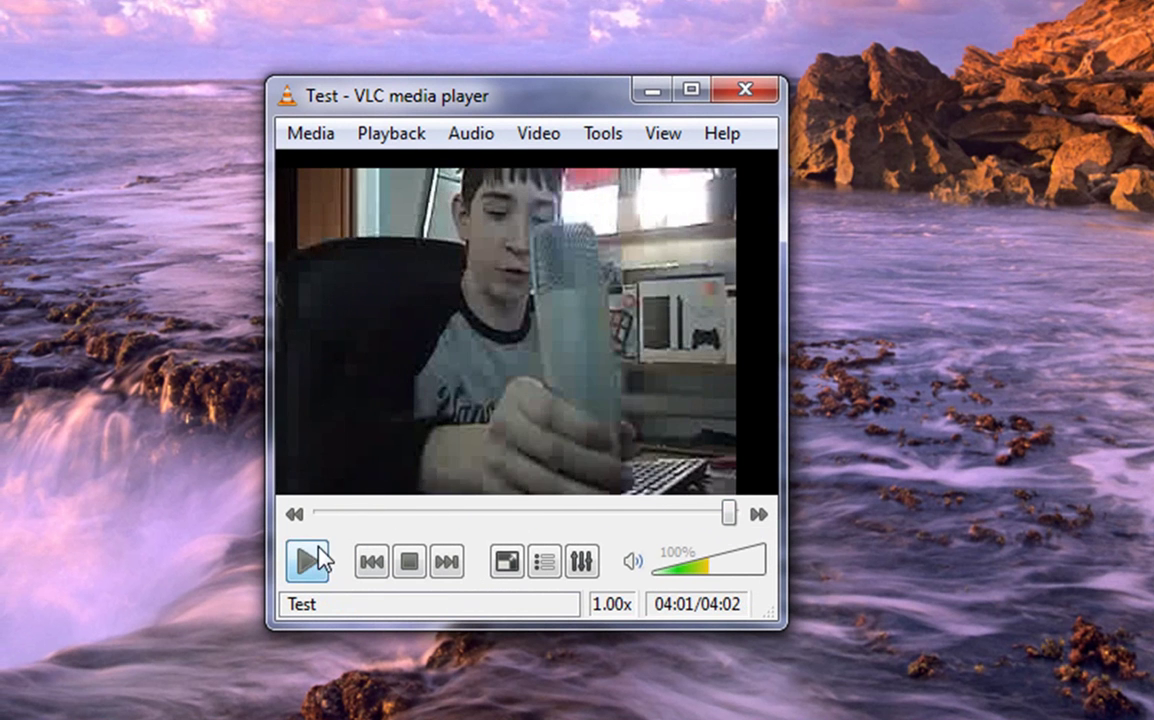
pyautogui.click(746, 91)
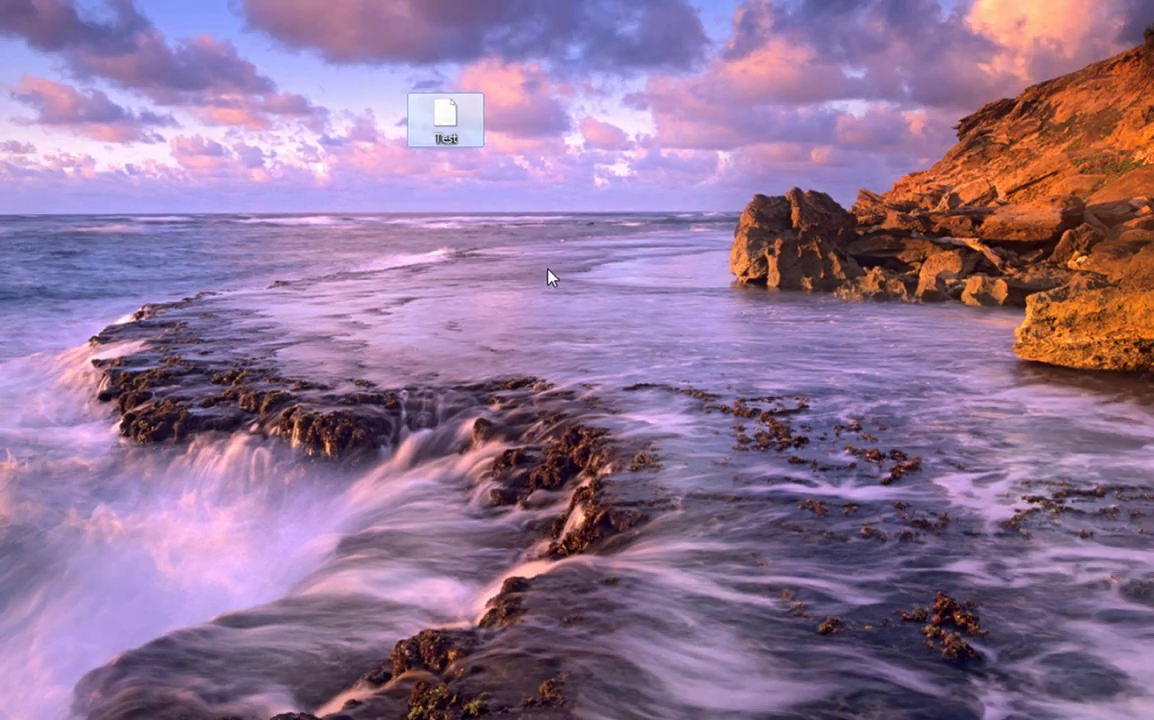
# - Delete the Test file, move the VLC icon to the top desktop slot, and restore RichFLV
pyautogui.press('Delete')
pyautogui.click(640, 346)
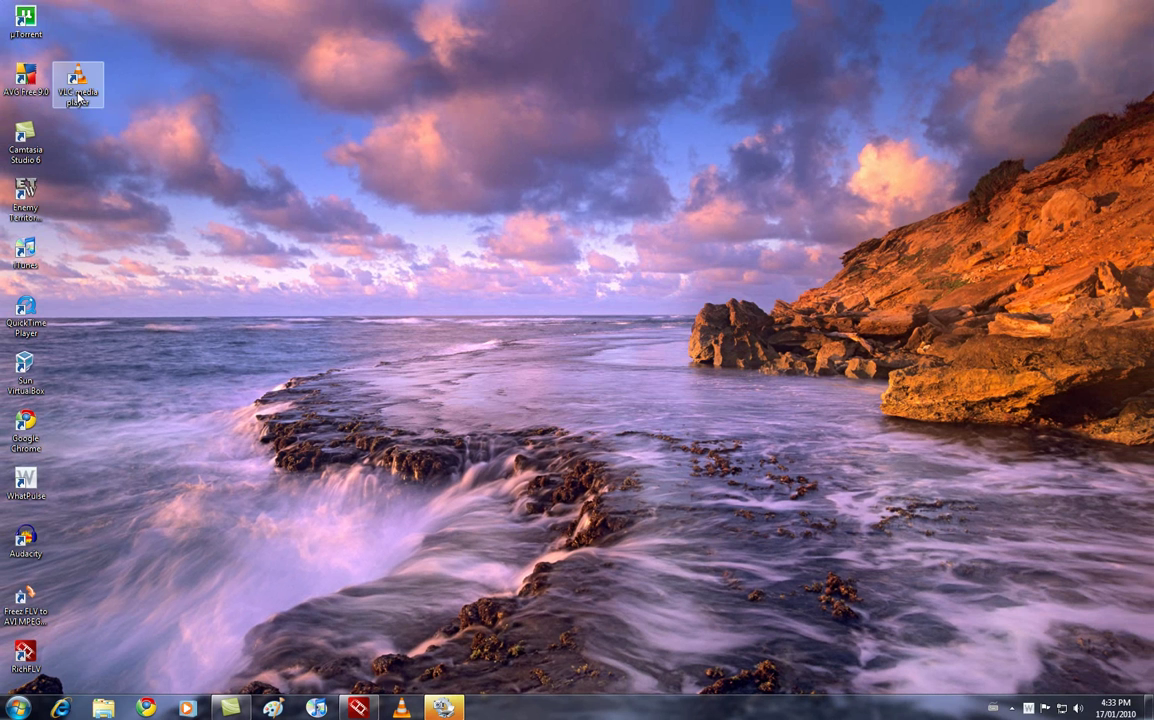
pyautogui.moveTo(78, 97); pyautogui.dragTo(78, 39)
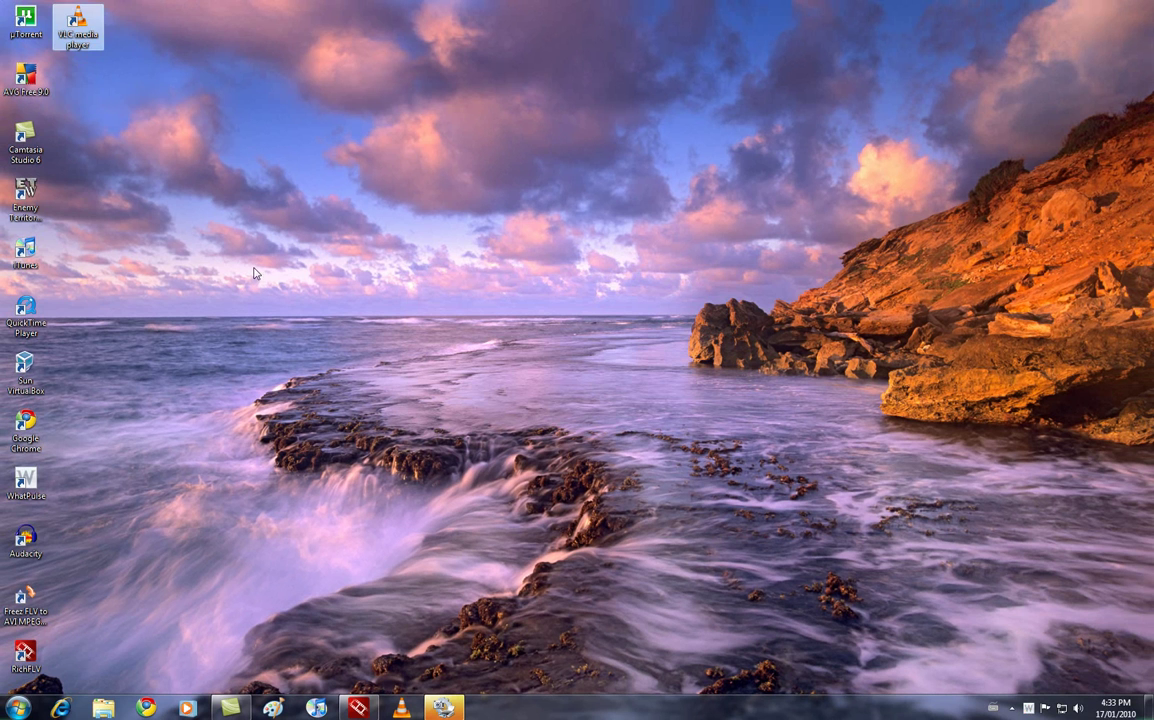
pyautogui.click(357, 708)
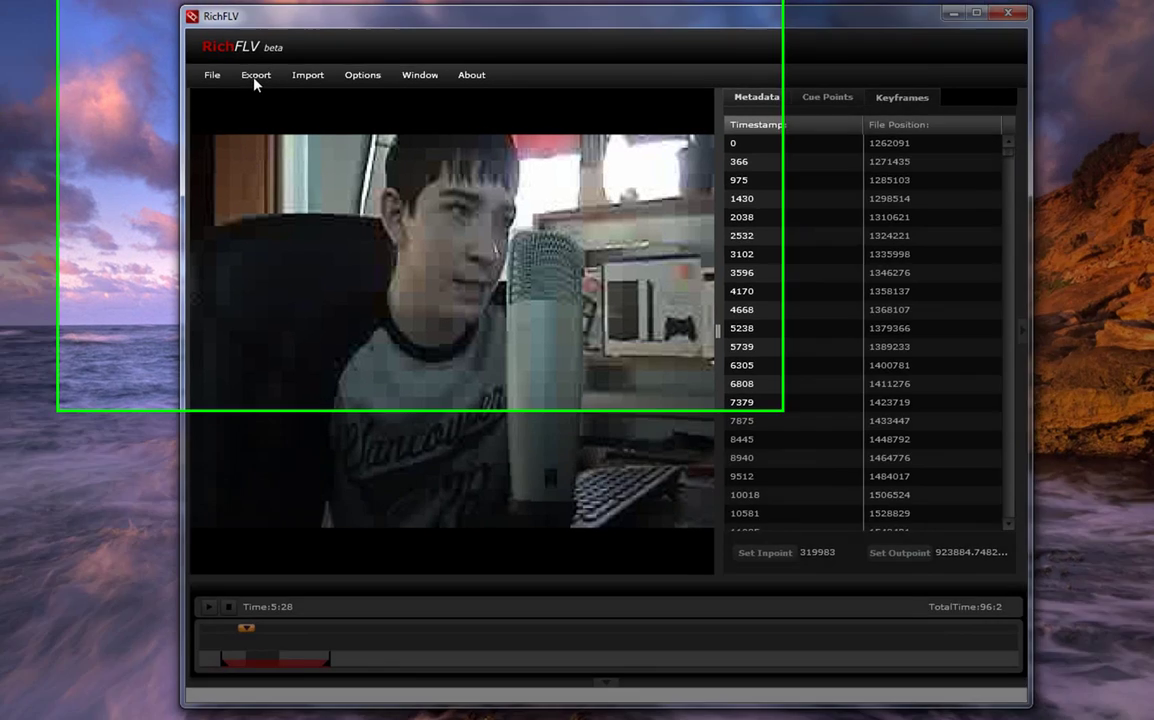
# - Browse the Export, Import and Options menus, then choose Window > Show Video Player only
pyautogui.click(252, 70)
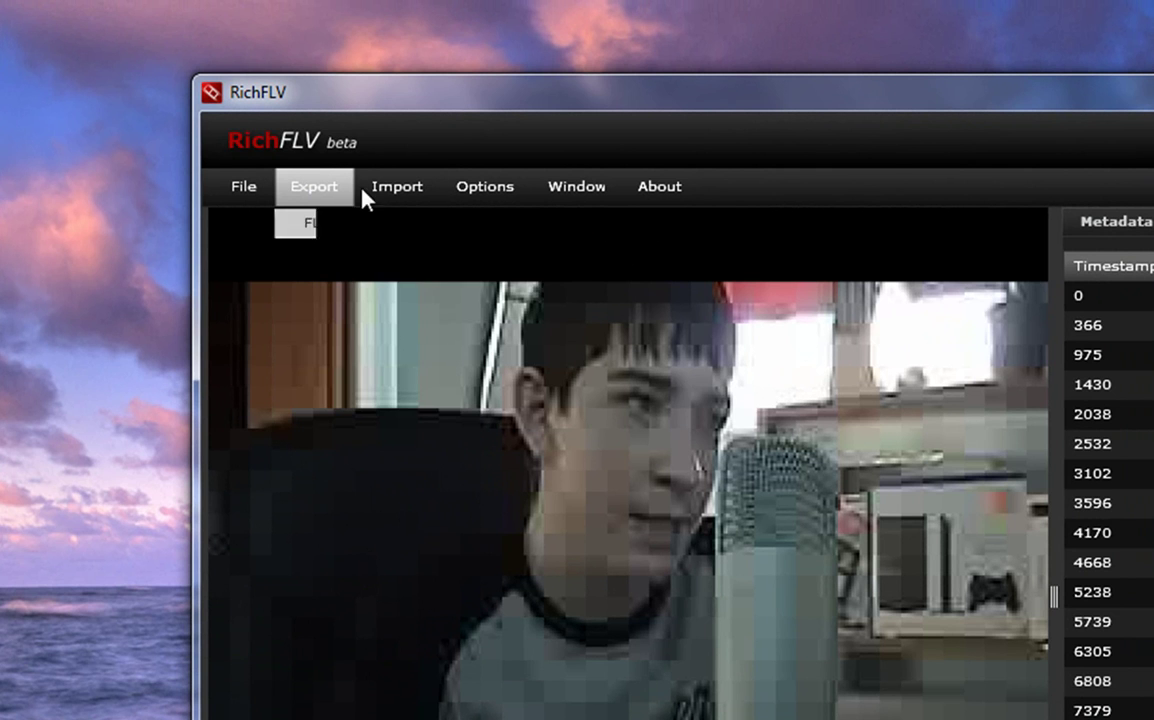
pyautogui.moveTo(386, 203)
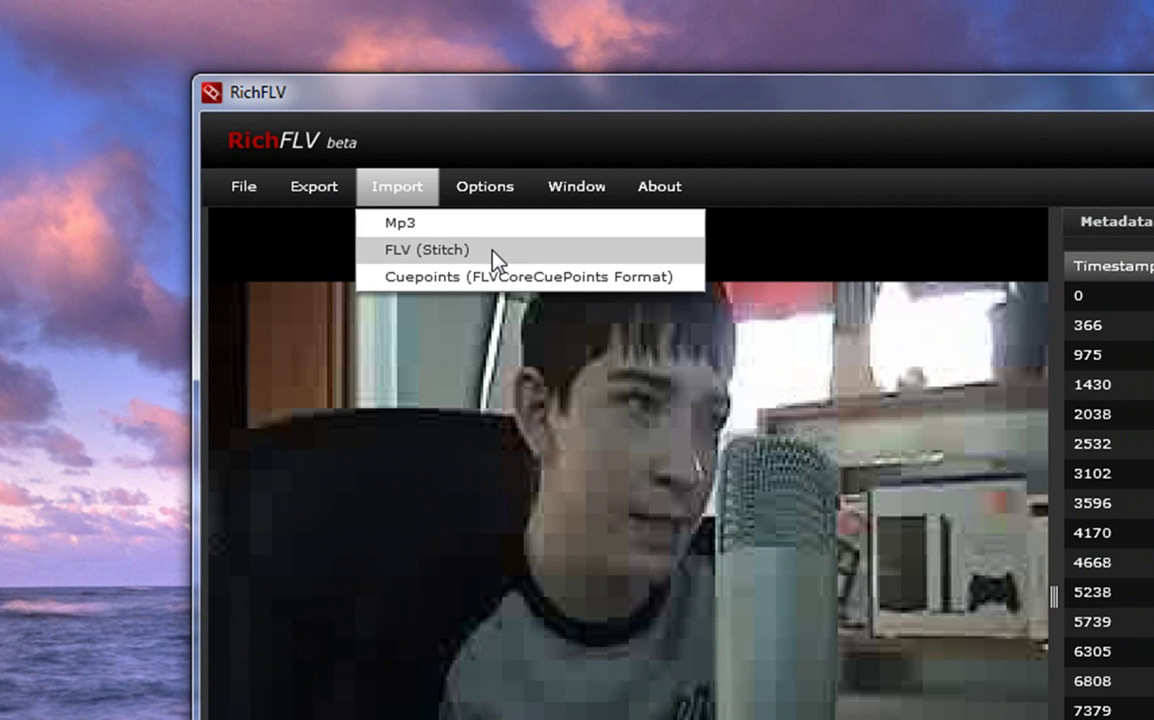
pyautogui.moveTo(505, 190)
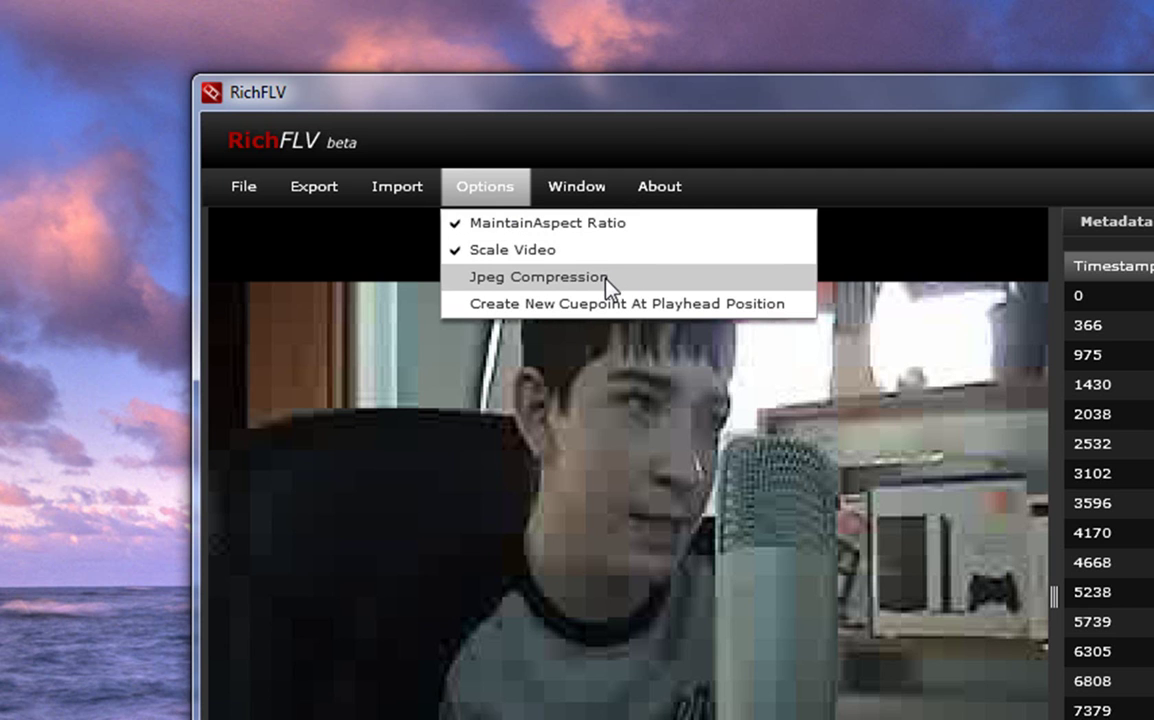
pyautogui.moveTo(576, 186)
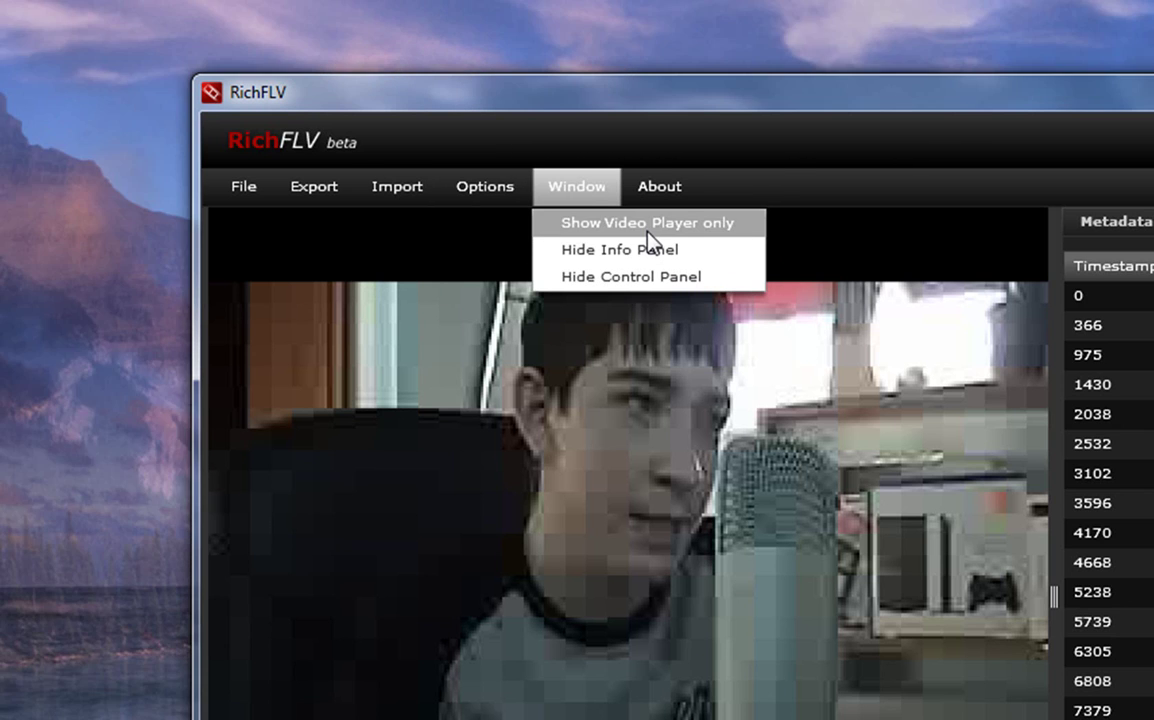
pyautogui.click(648, 231)
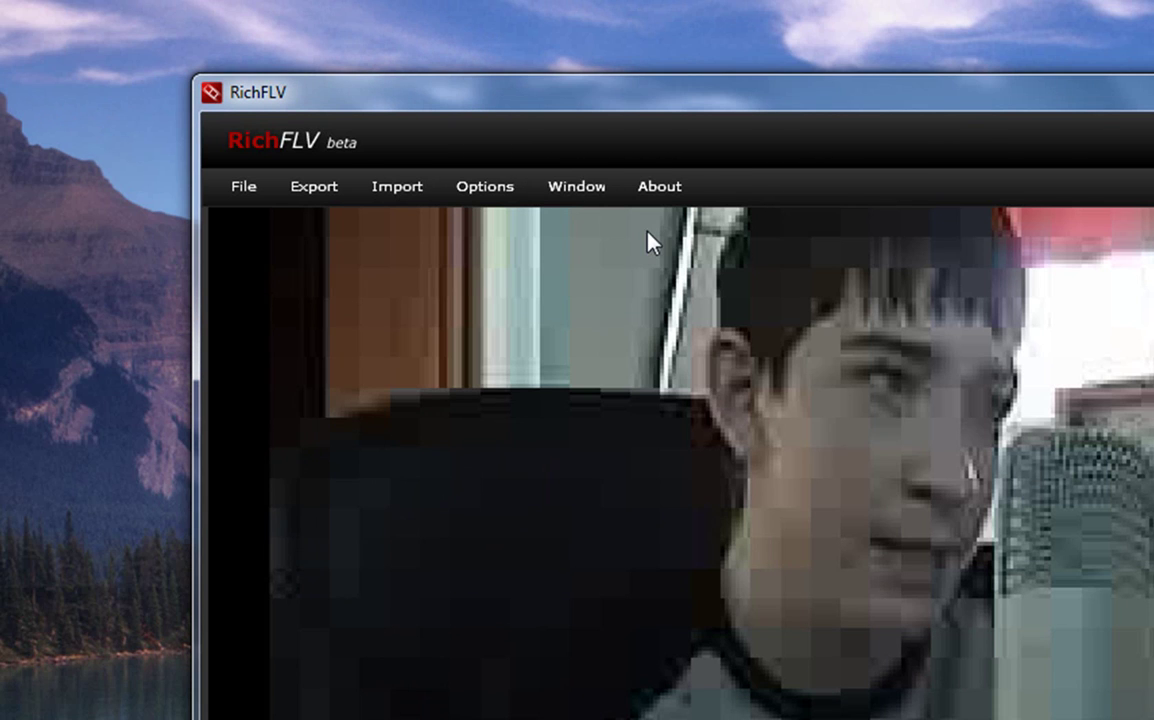
# - Reopen the Window menu, then view and dismiss the About menu
pyautogui.click(577, 188)
pyautogui.click(582, 234)
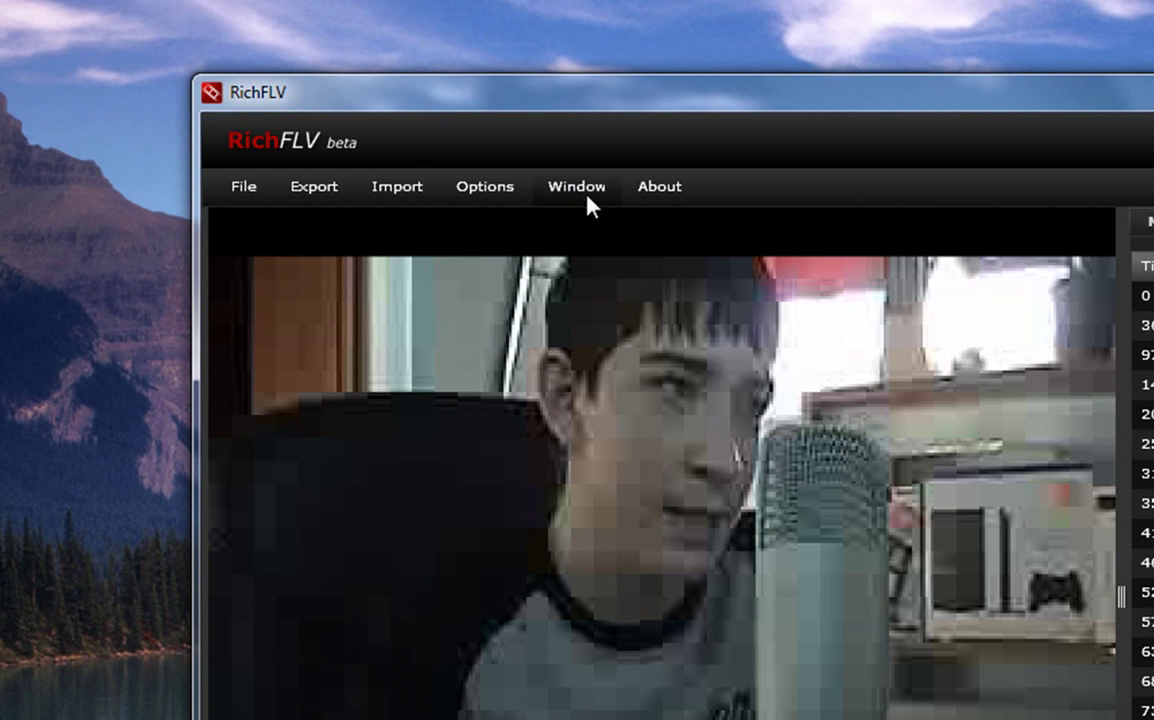
pyautogui.click(588, 192)
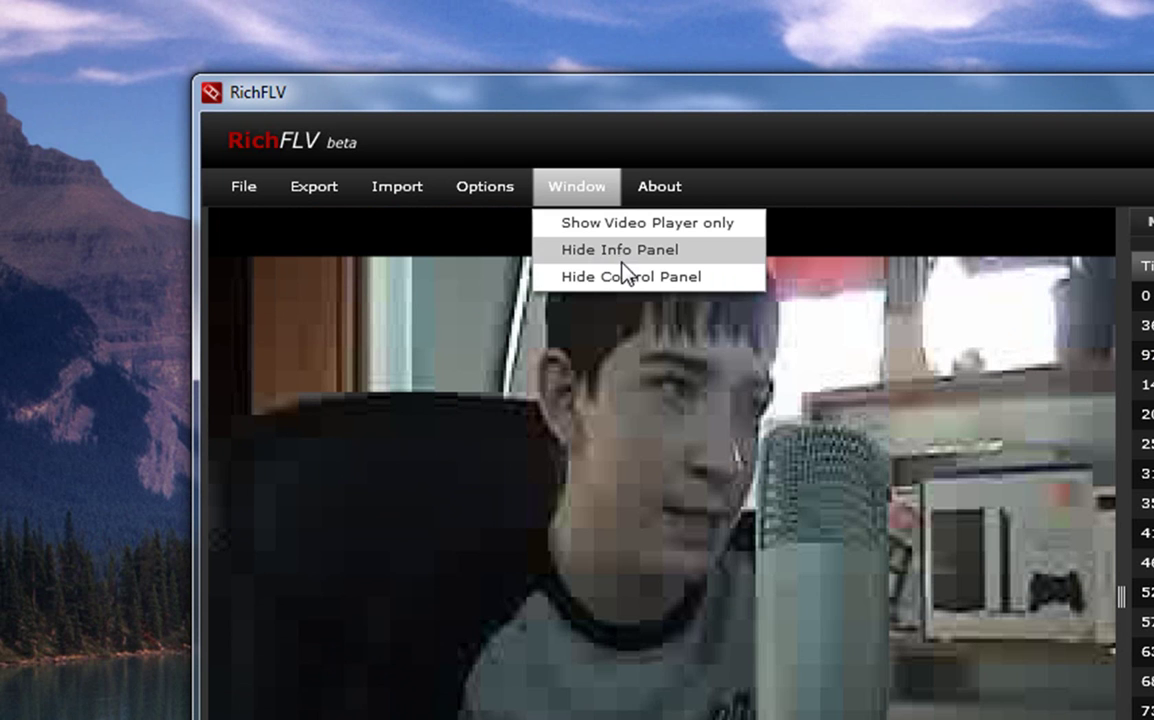
pyautogui.click(643, 190)
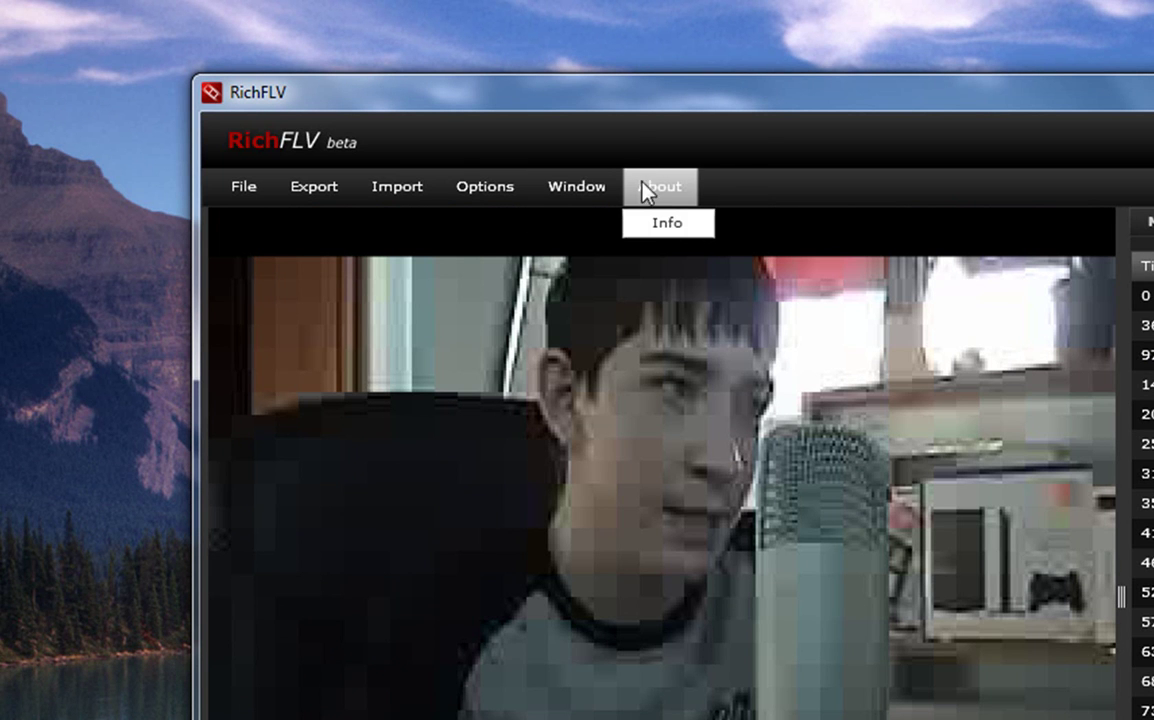
pyautogui.click(665, 275)
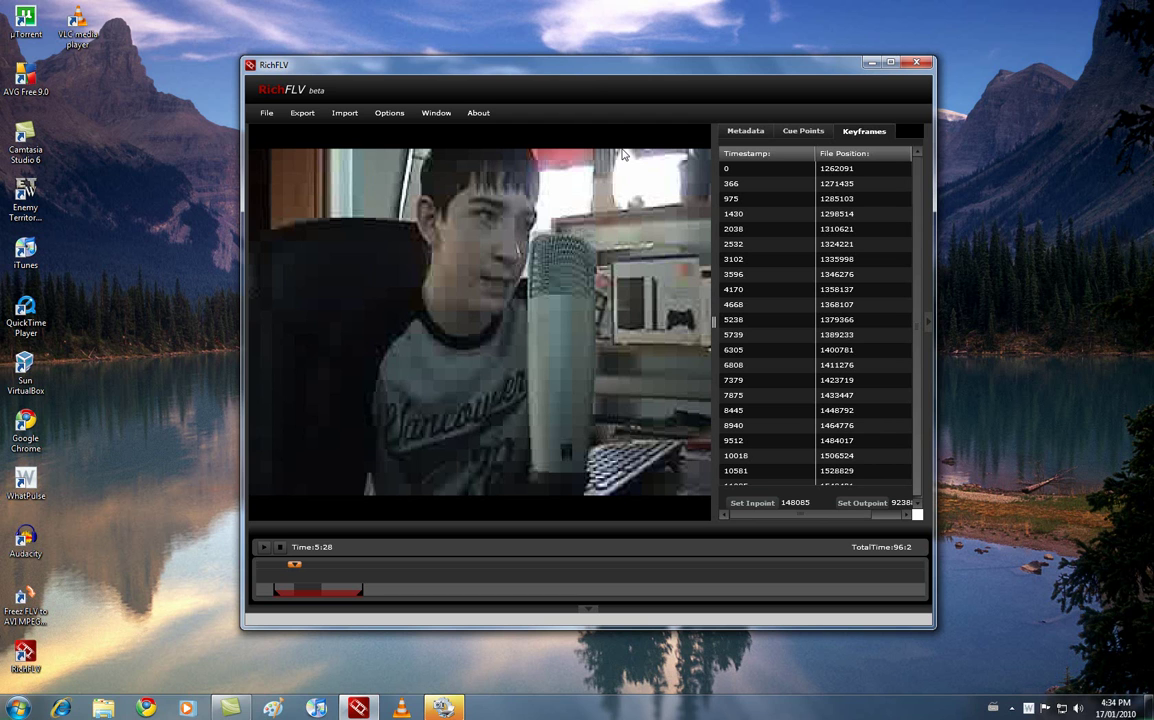
# - Close RichFLV and reveal the hidden notification-area icons on the taskbar
pyautogui.click(916, 62)
pyautogui.click(1011, 708)
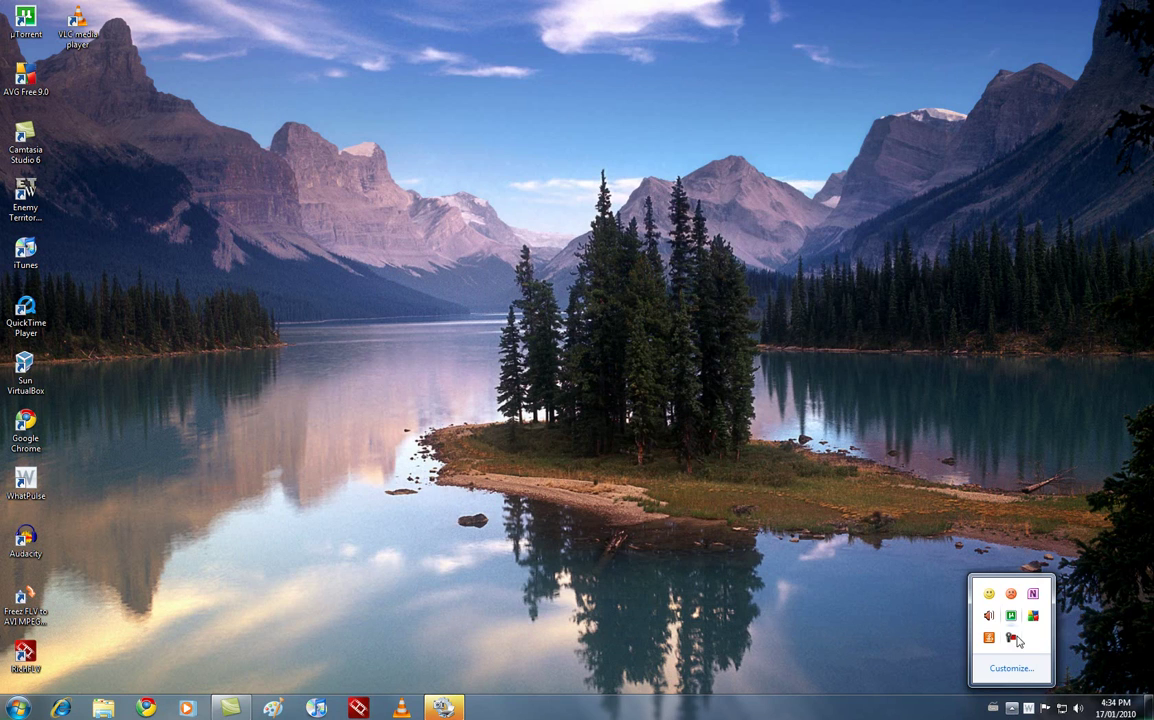